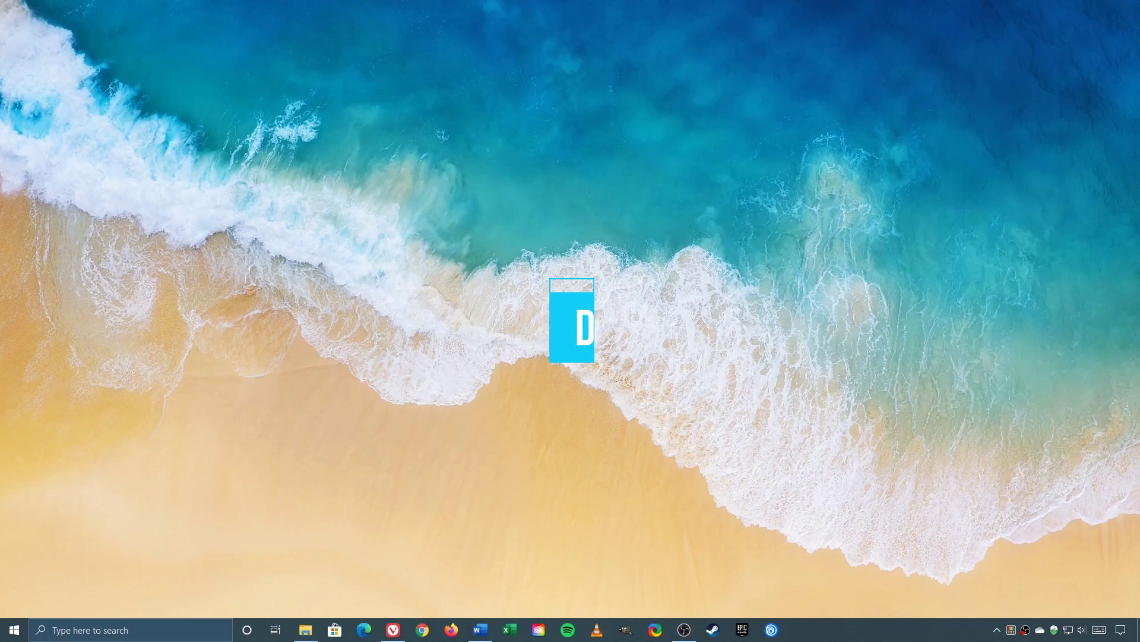
Disable Plex Media Server on the Startup tab of Task Manager.
right_click(808, 634)
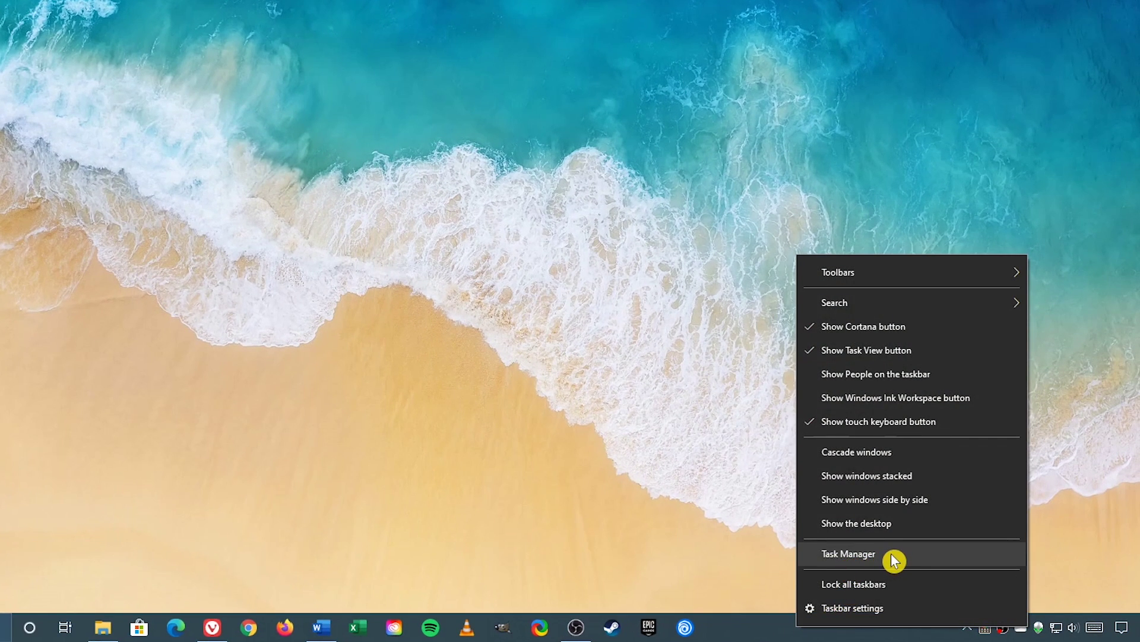
click(871, 555)
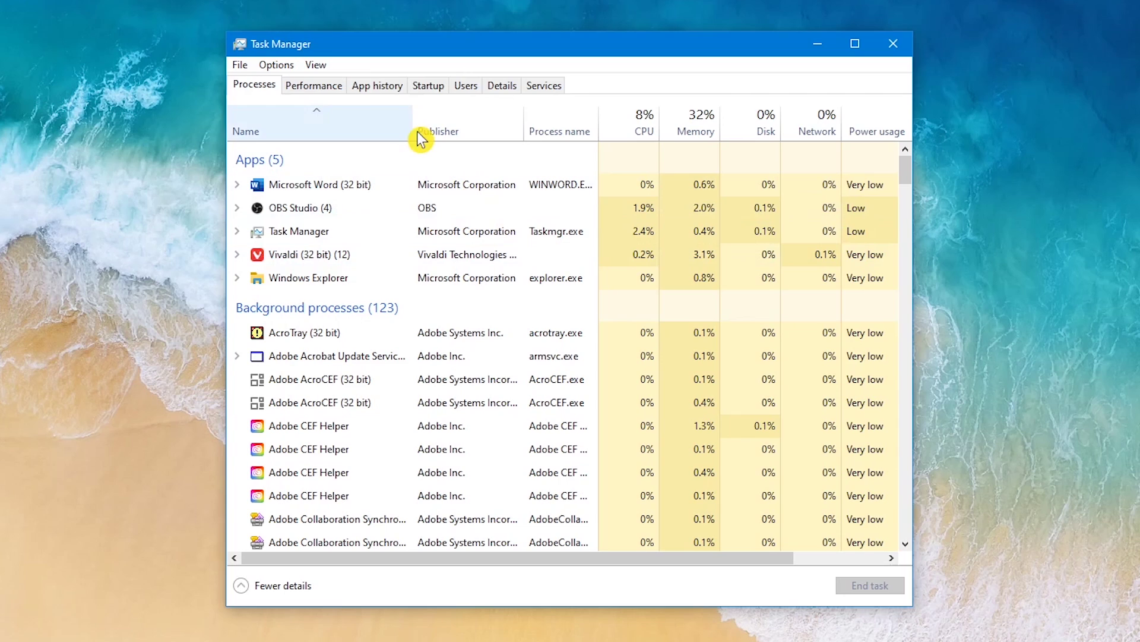
click(431, 89)
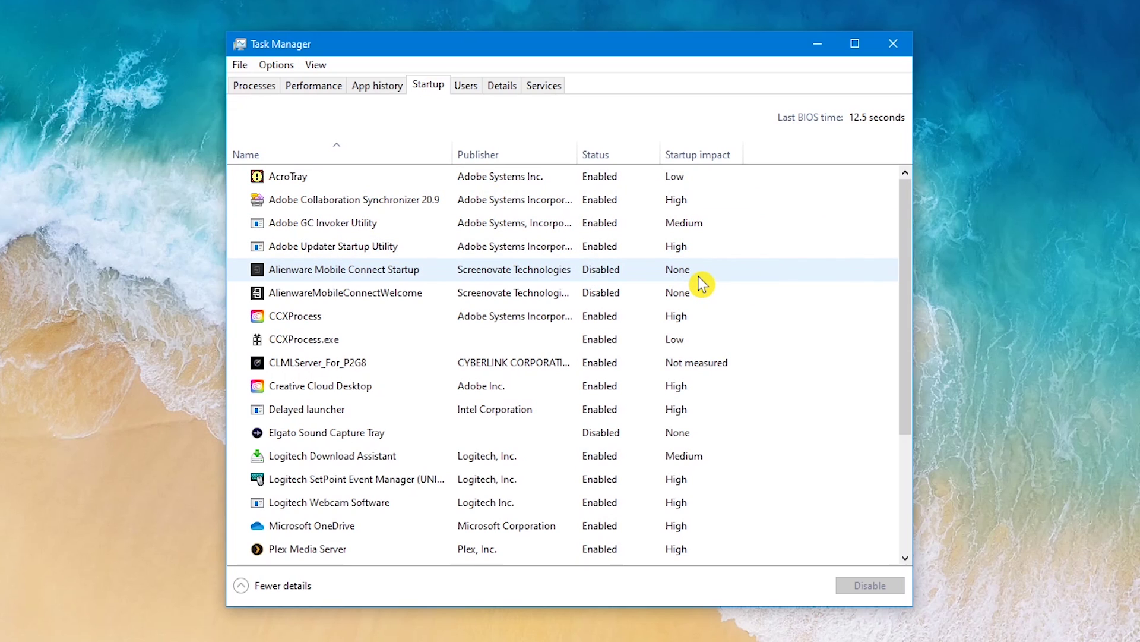
click(391, 551)
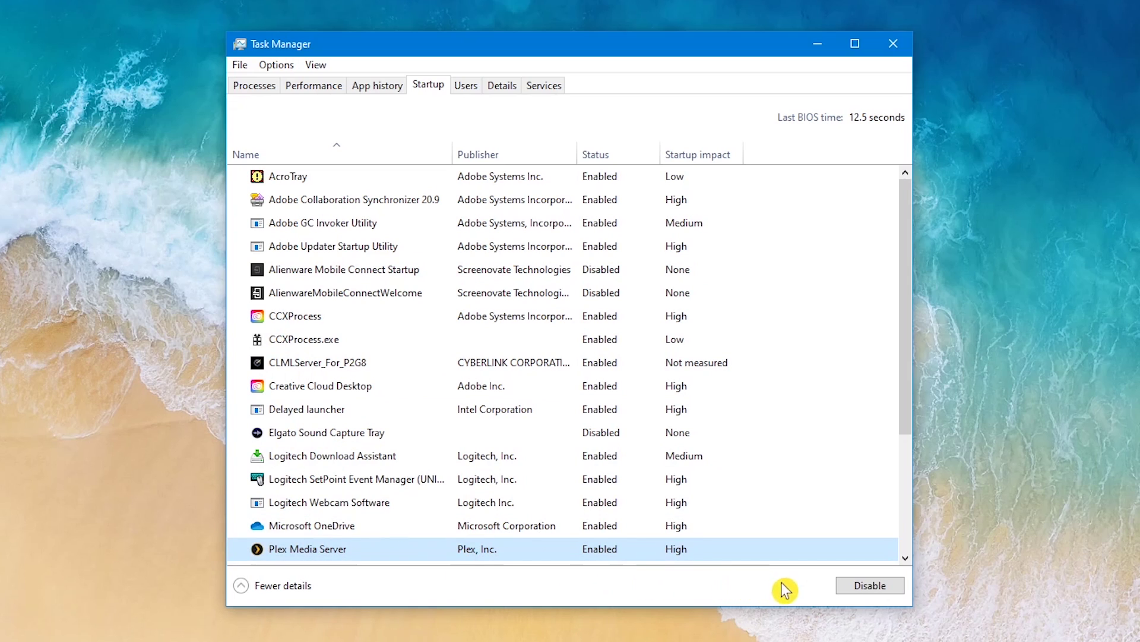
click(891, 591)
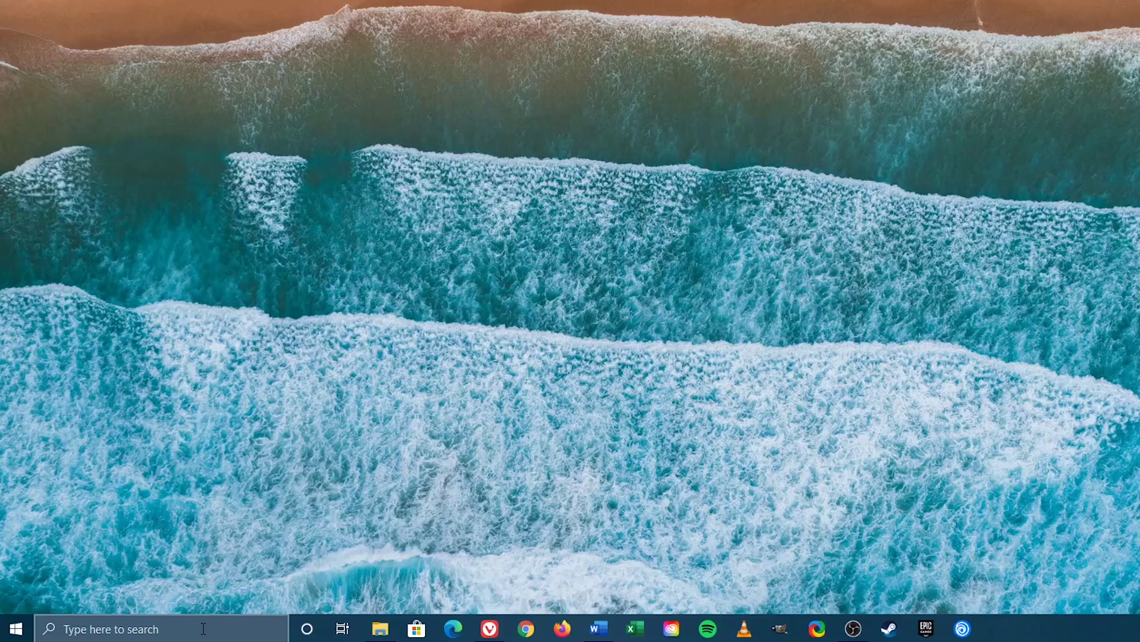
Find Notifications & actions via 'noti', toggle app notifications off and back on, then view Focus assist.
click(170, 631)
text(noti)
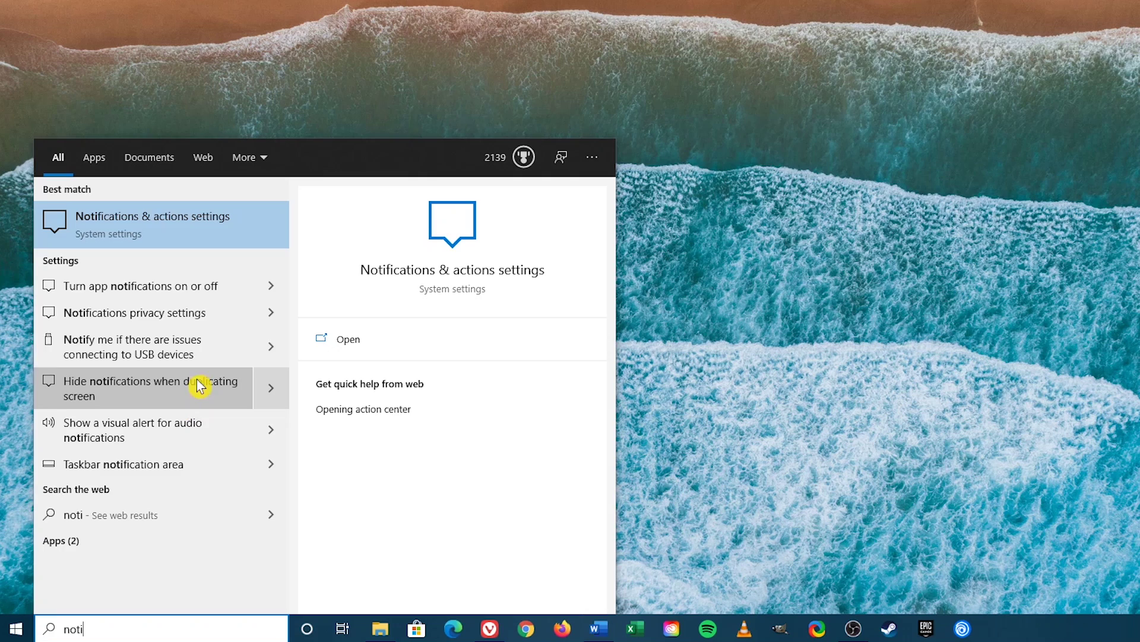
click(198, 243)
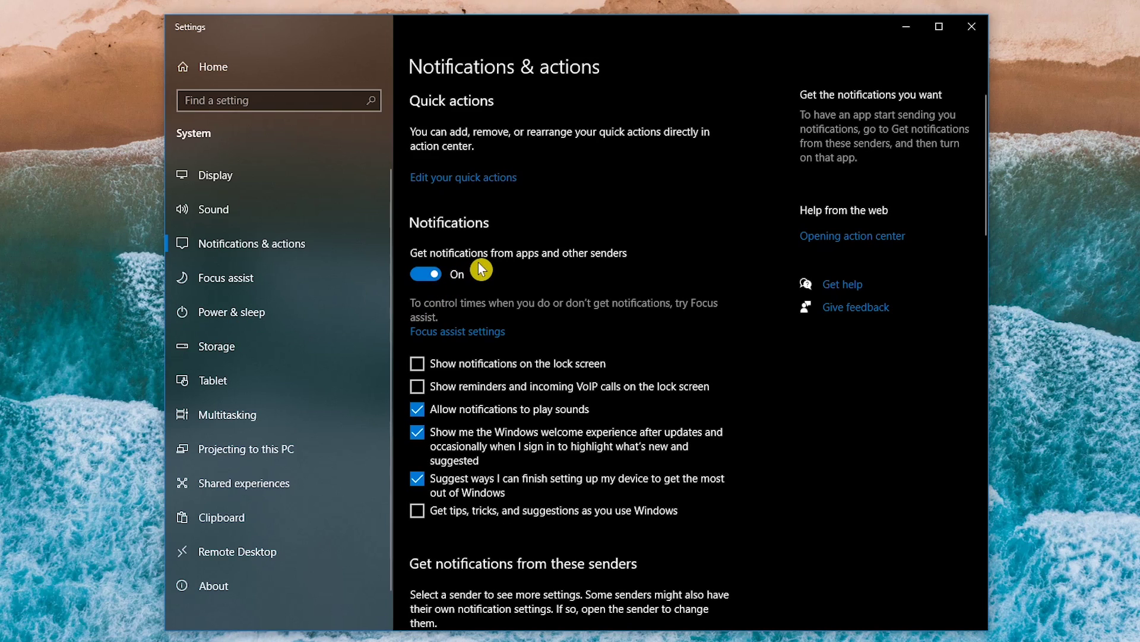
click(438, 277)
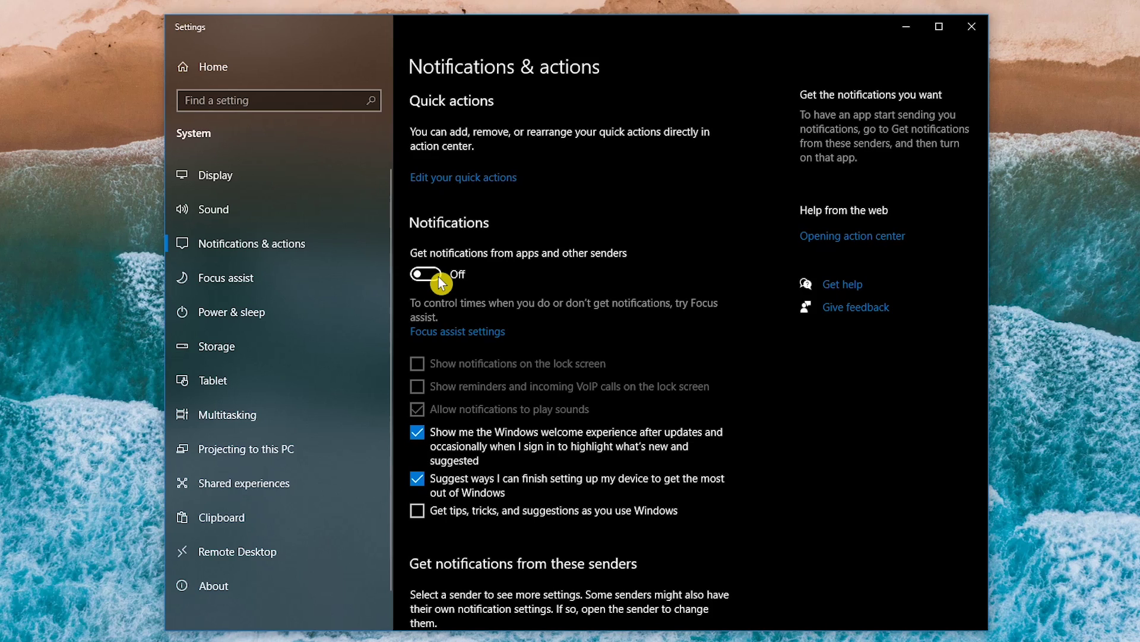
click(439, 277)
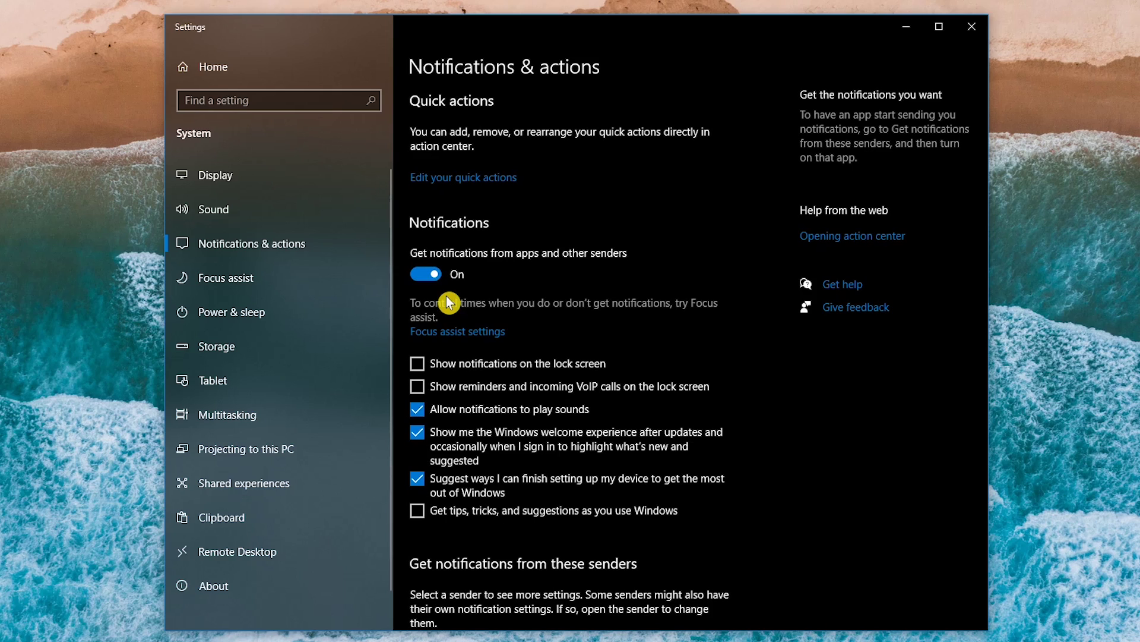
click(443, 335)
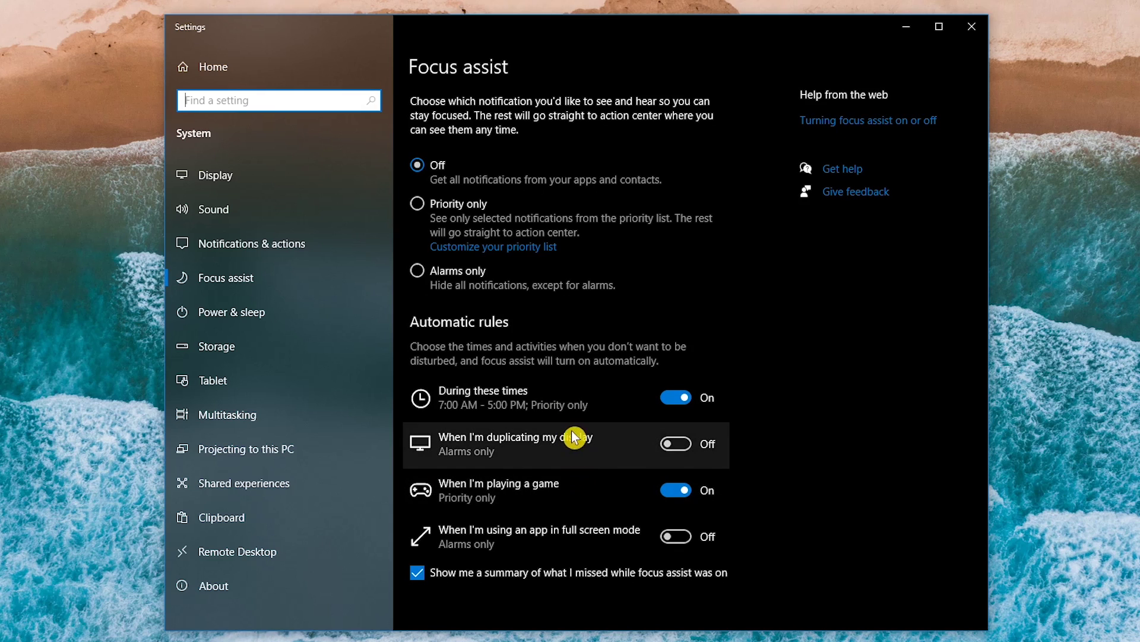
Check the During these times schedule, then scroll through the Notifications & actions senders list.
click(558, 409)
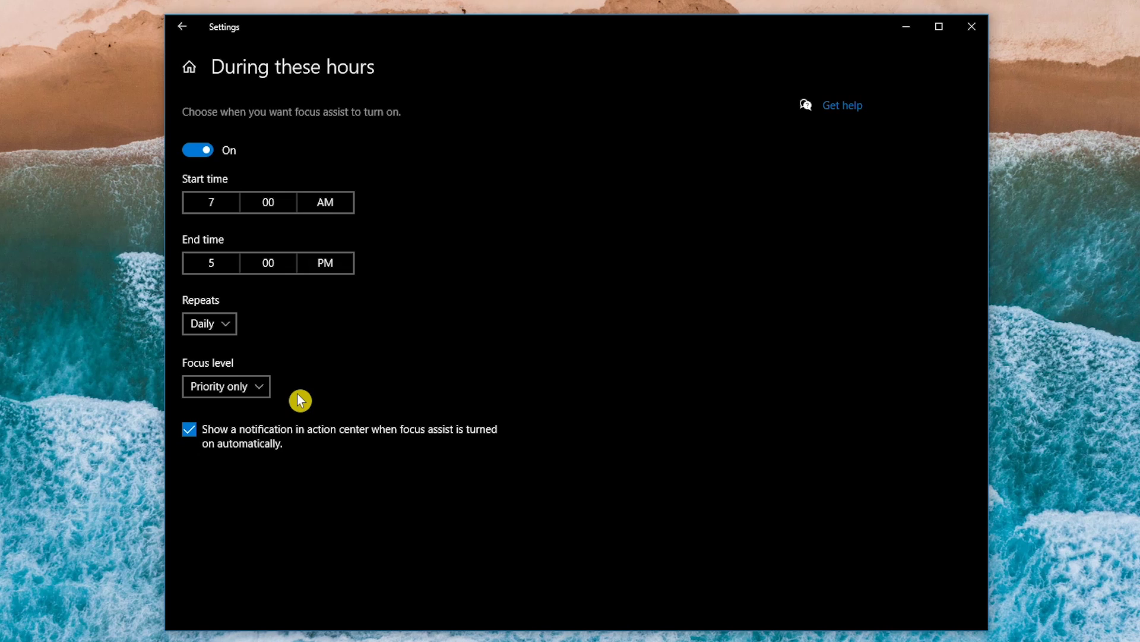
click(184, 26)
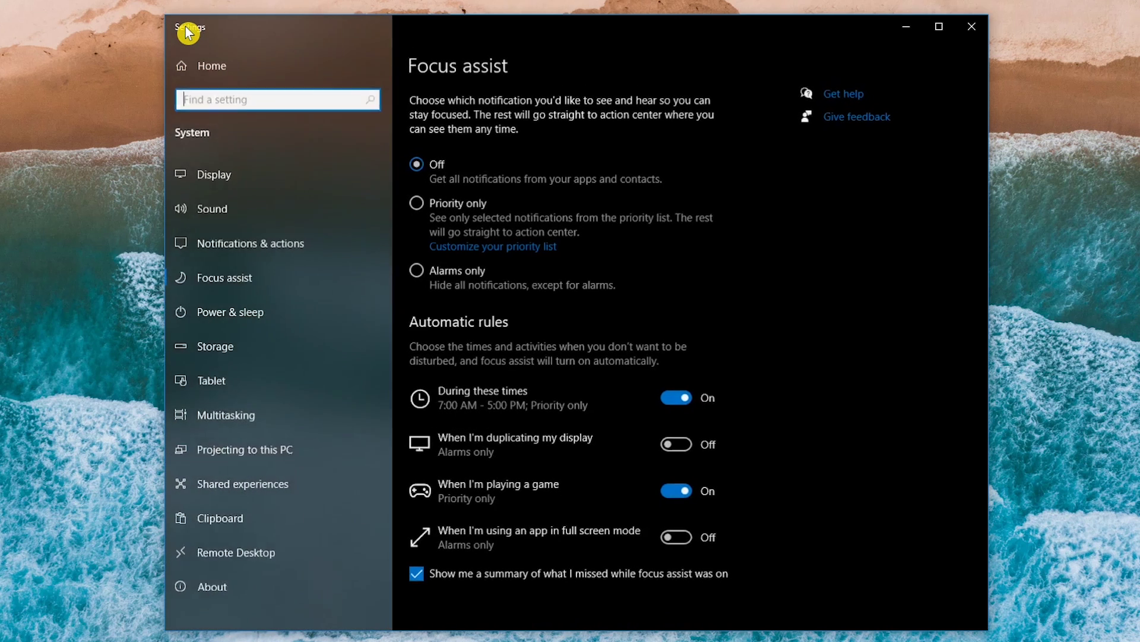
click(284, 258)
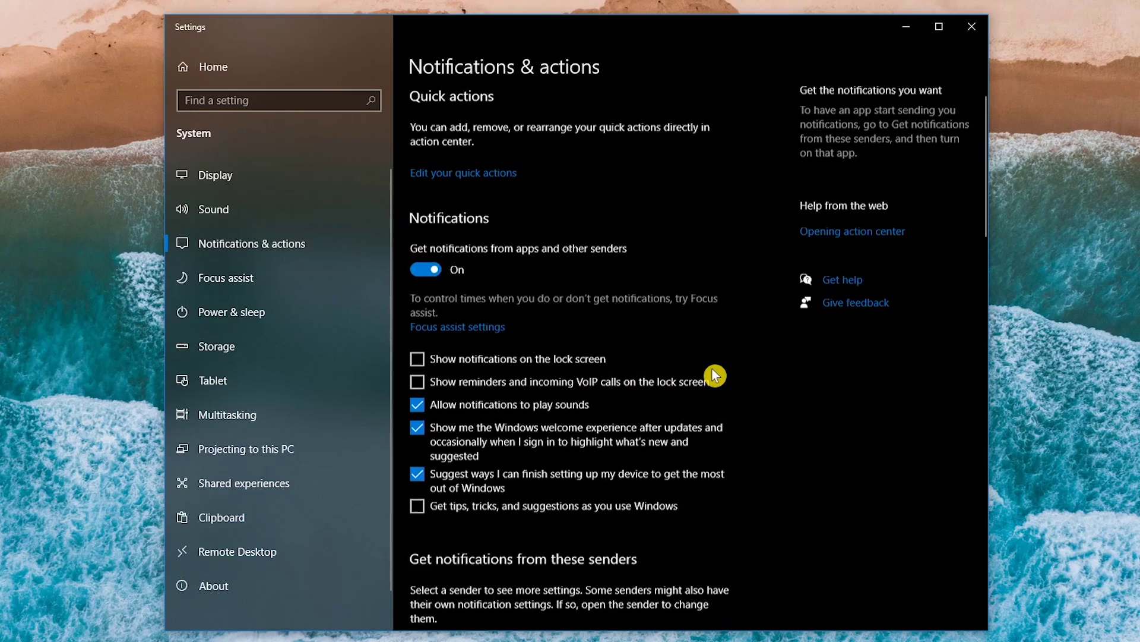
scroll(715, 373, down, 4)
scroll(714, 371, down, 2)
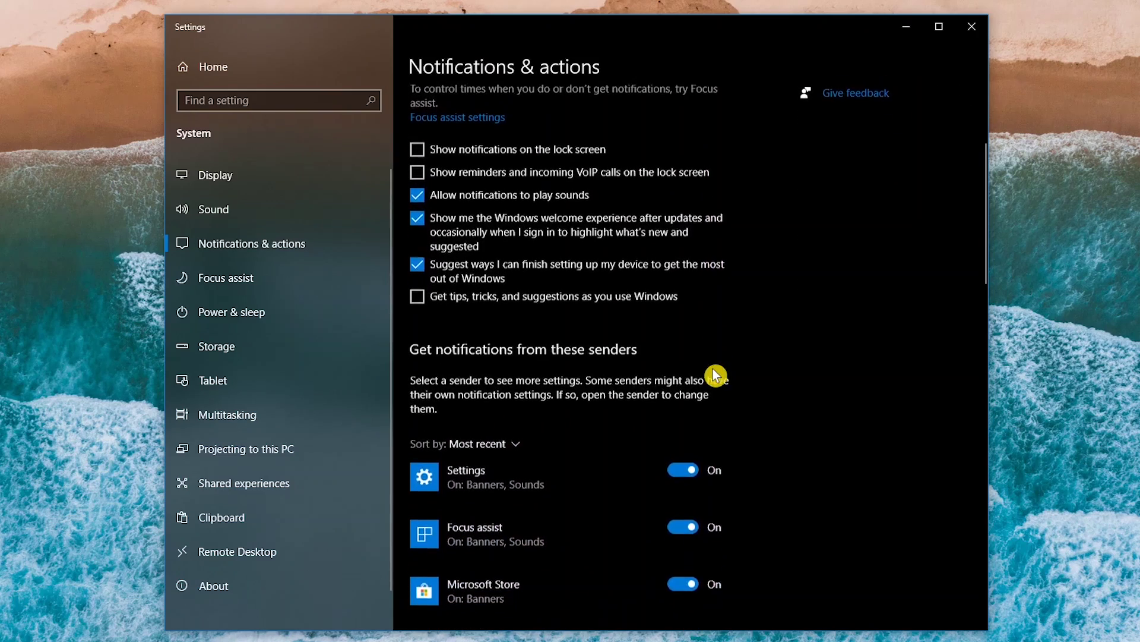
scroll(715, 374, down, 3)
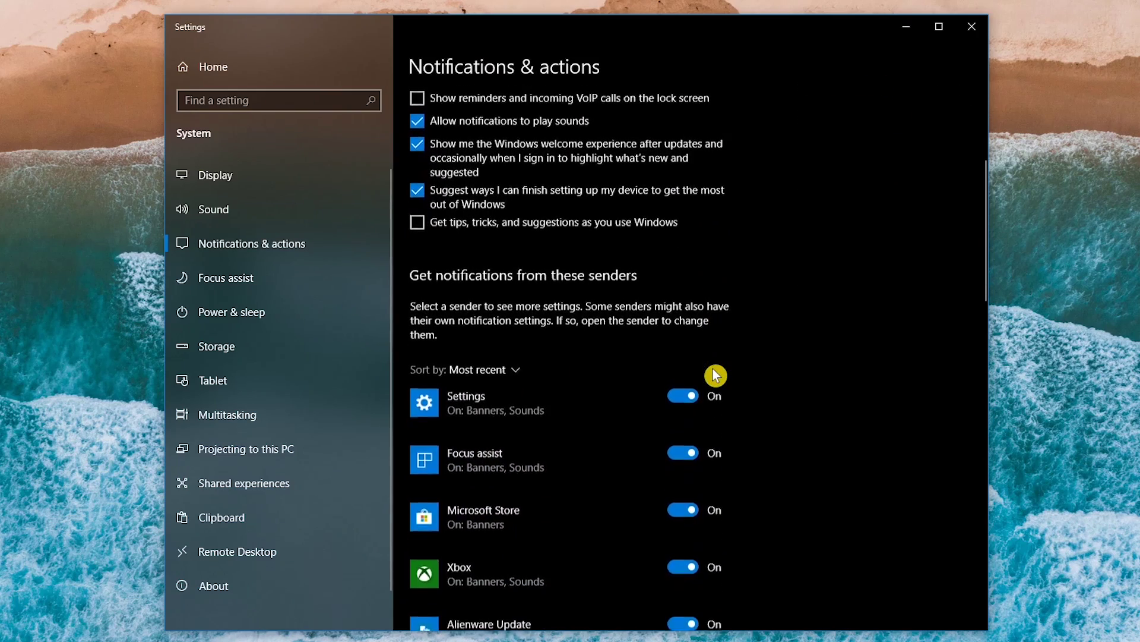
scroll(714, 373, down, 3)
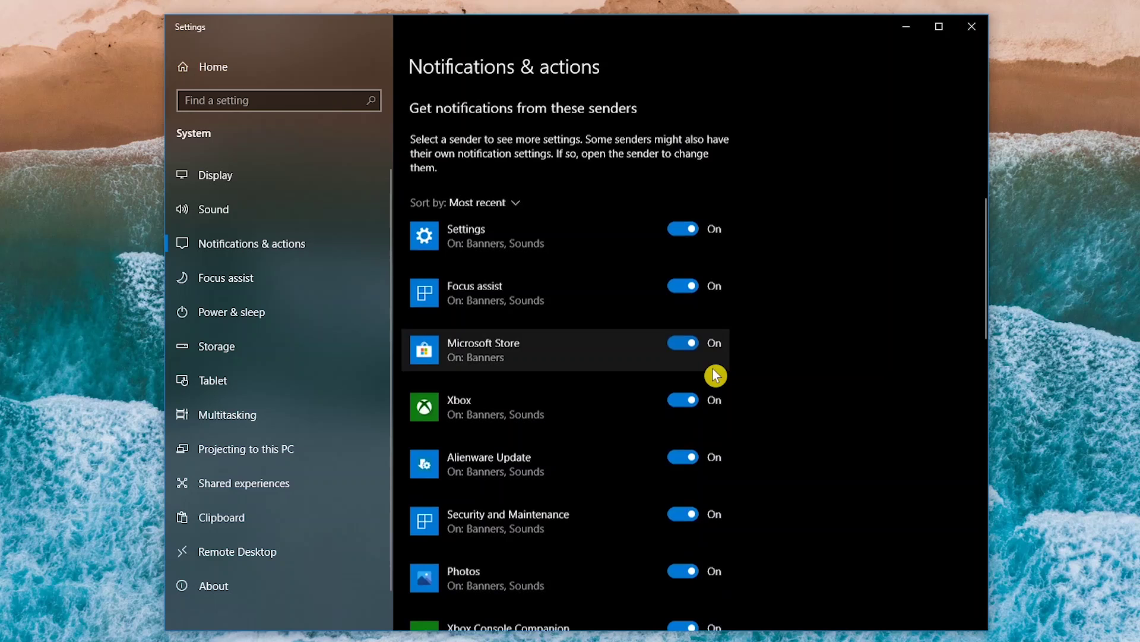
scroll(714, 375, down, 10)
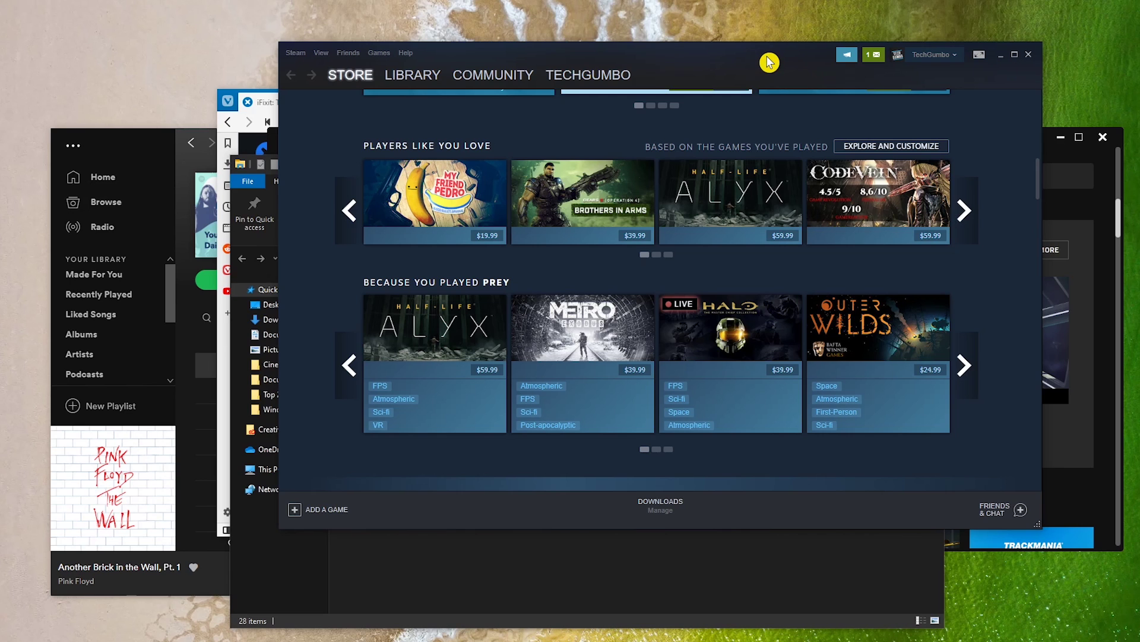
Minimize all windows except Steam with a title-bar shake and Win+Home, then restore them.
mouse_move(769, 62)
mouse_down()
mouse_move(692, 58)
mouse_move(720, 56)
mouse_move(712, 76)
mouse_move(789, 84)
mouse_move(709, 56)
mouse_up()
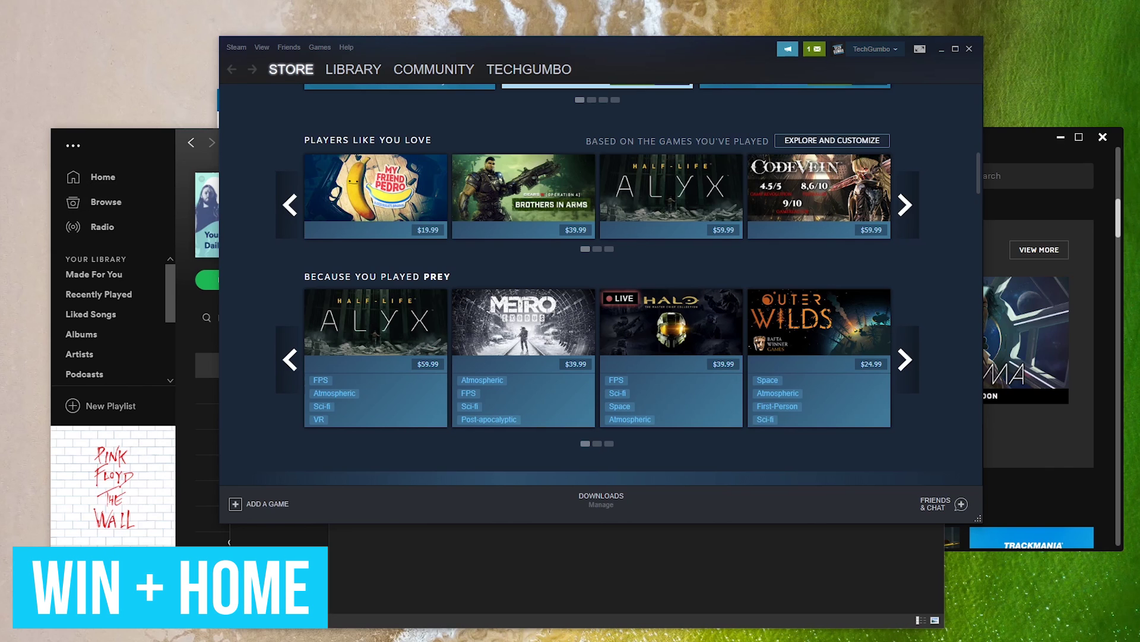
key(super+Home)
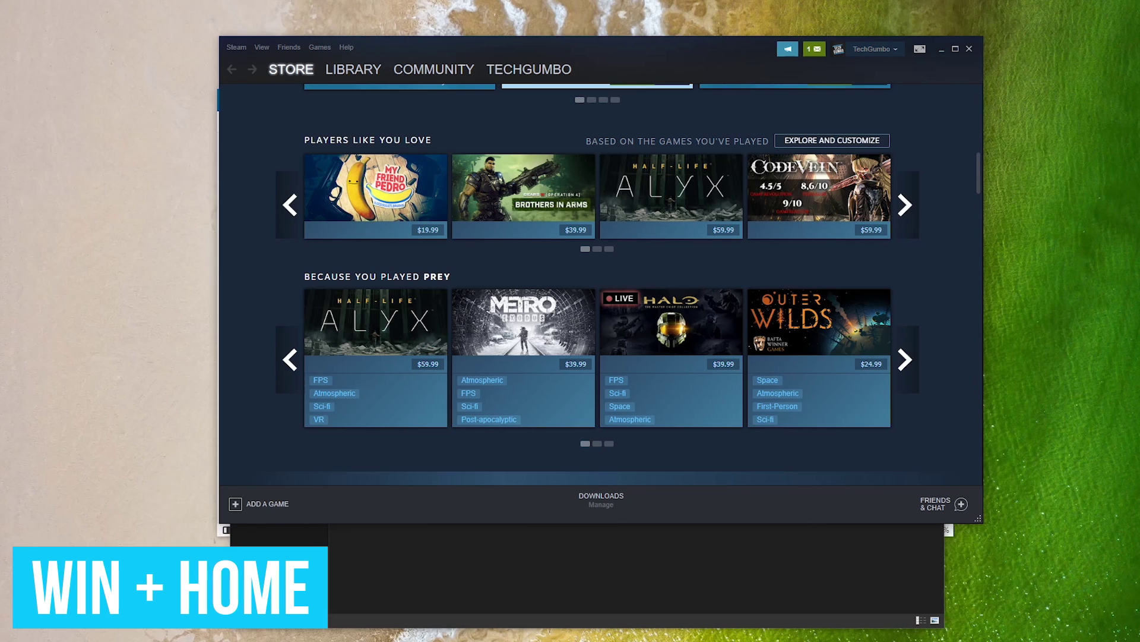
key(super+Home)
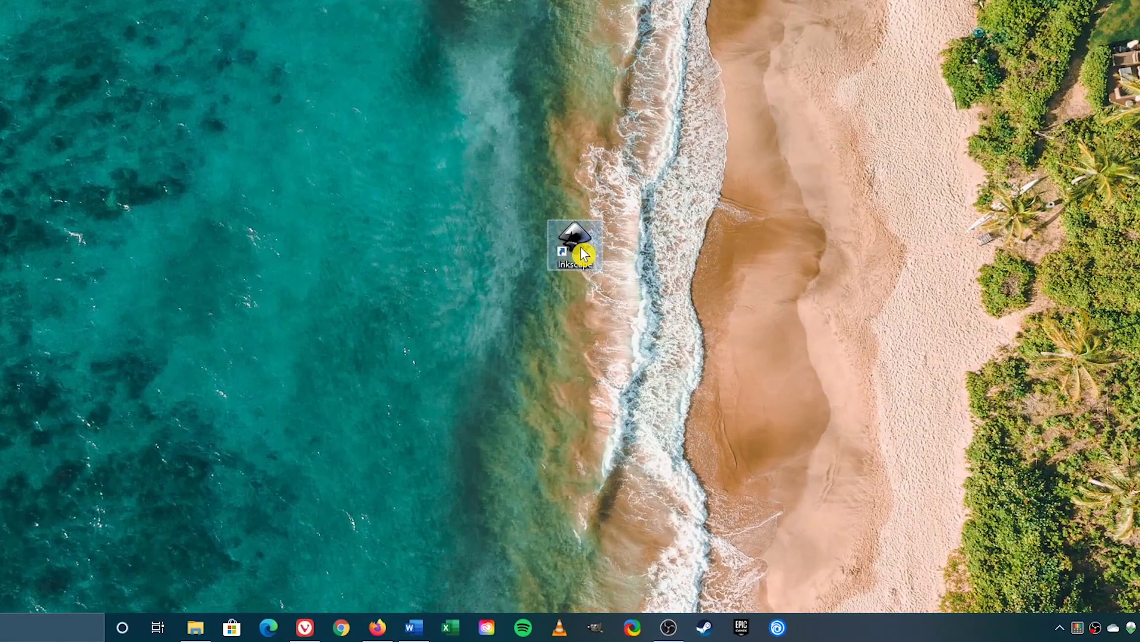
Pin the Inkscape shortcut and HandBrake, found under H in Start, to the taskbar.
right_click(582, 253)
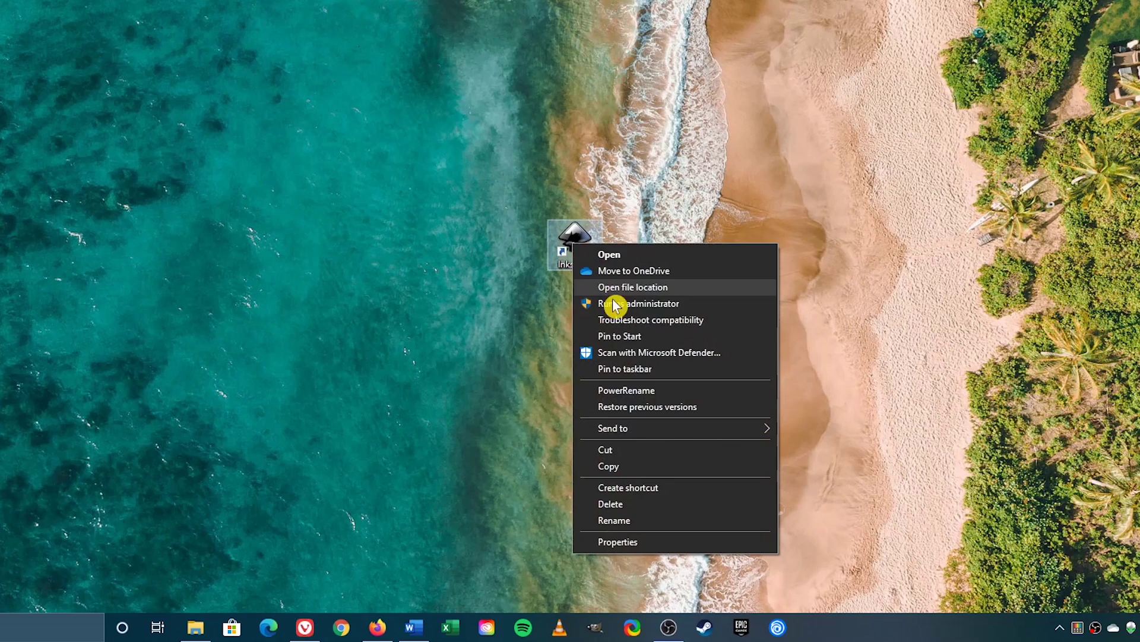
click(617, 373)
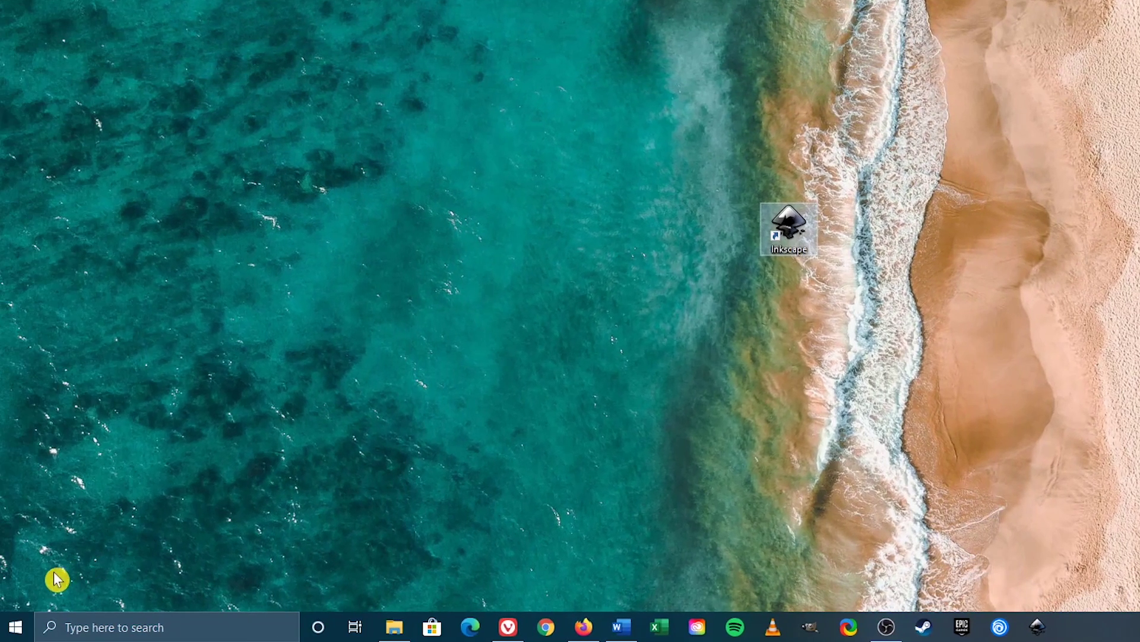
click(26, 629)
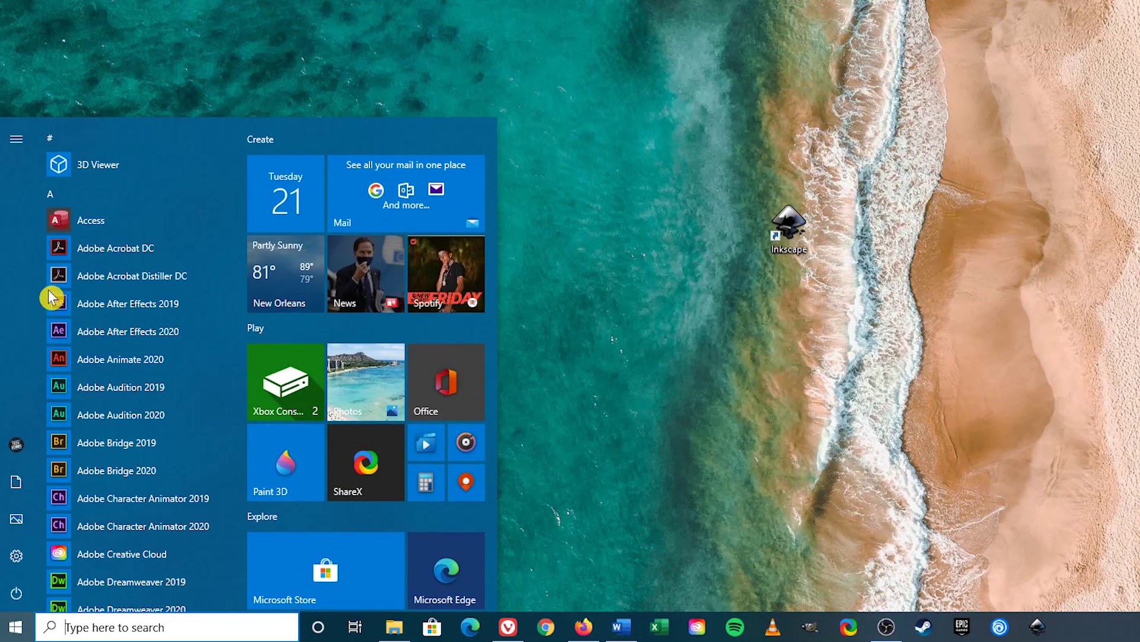
click(63, 201)
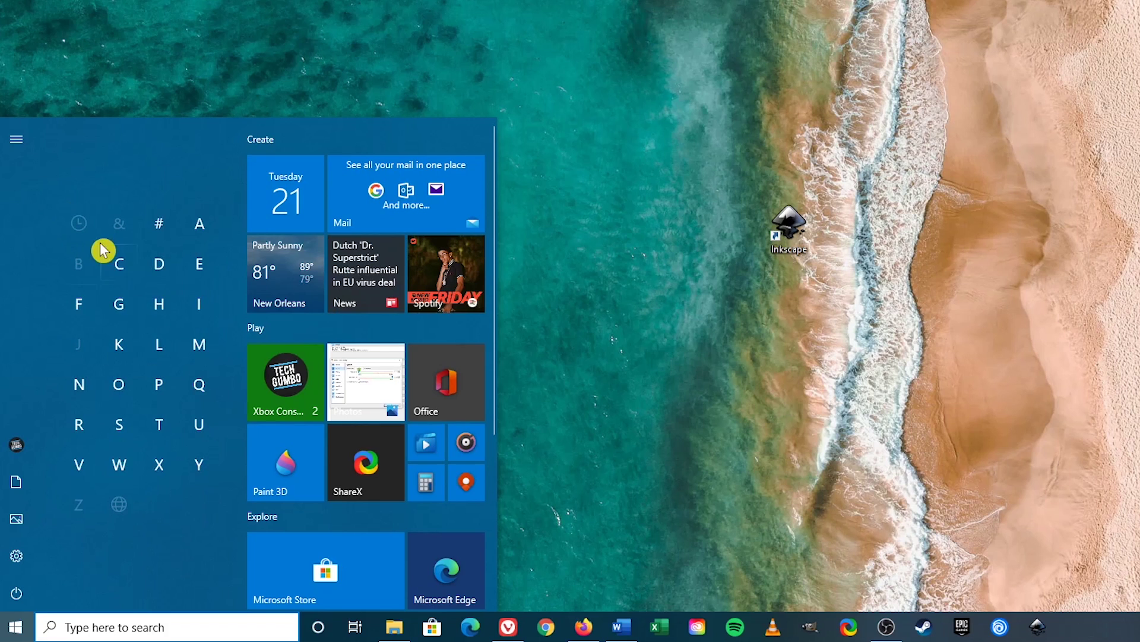
click(158, 314)
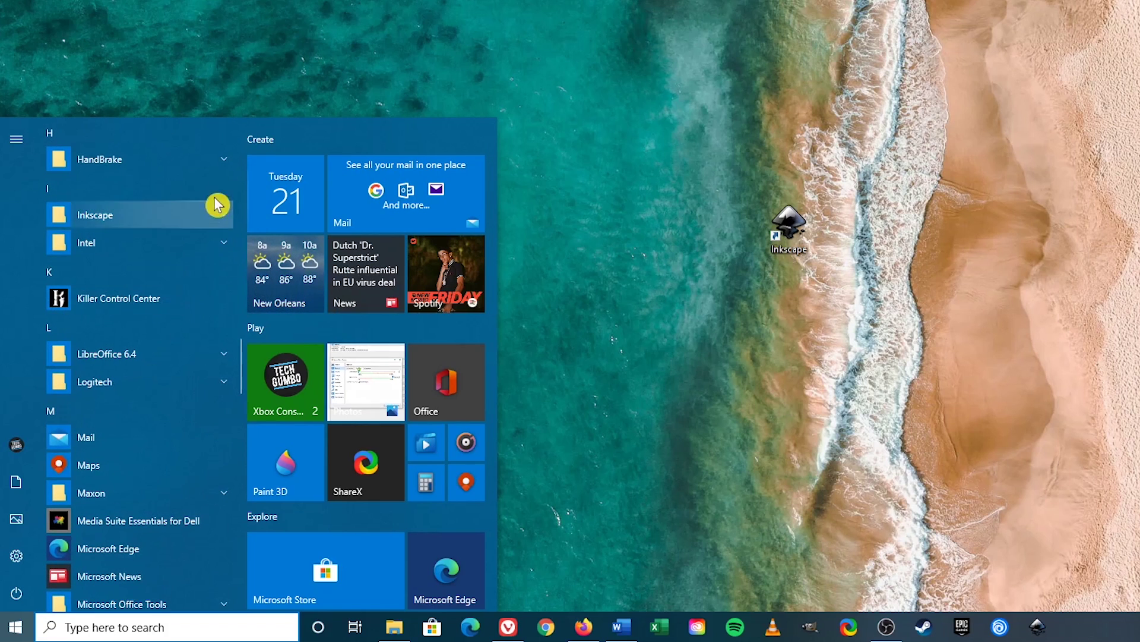
click(223, 166)
right_click(170, 189)
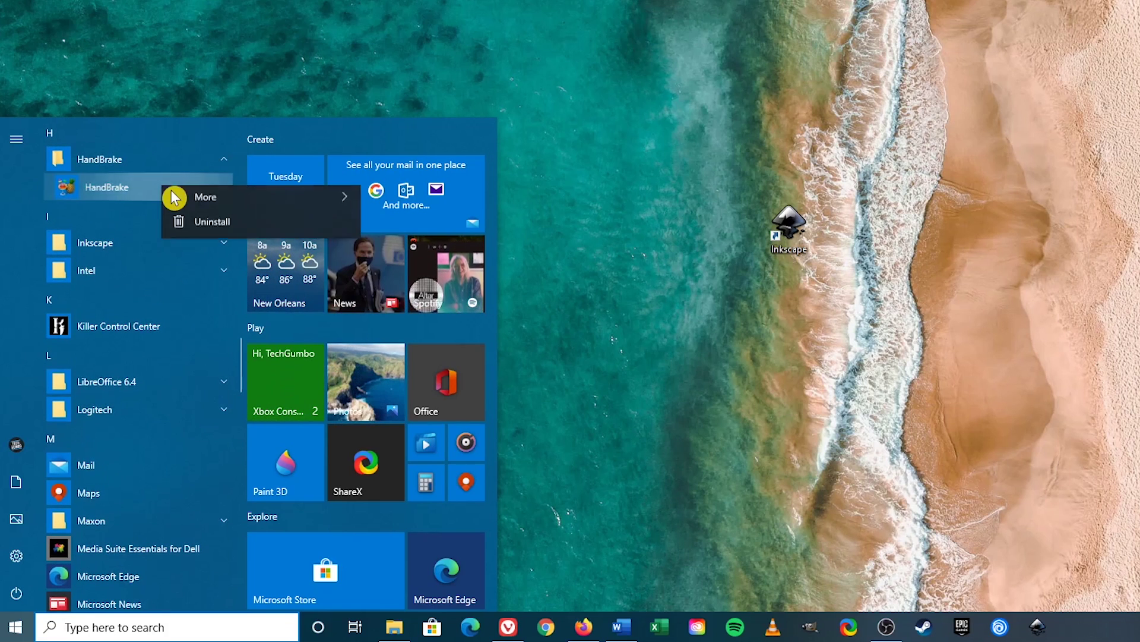
mouse_move(203, 240)
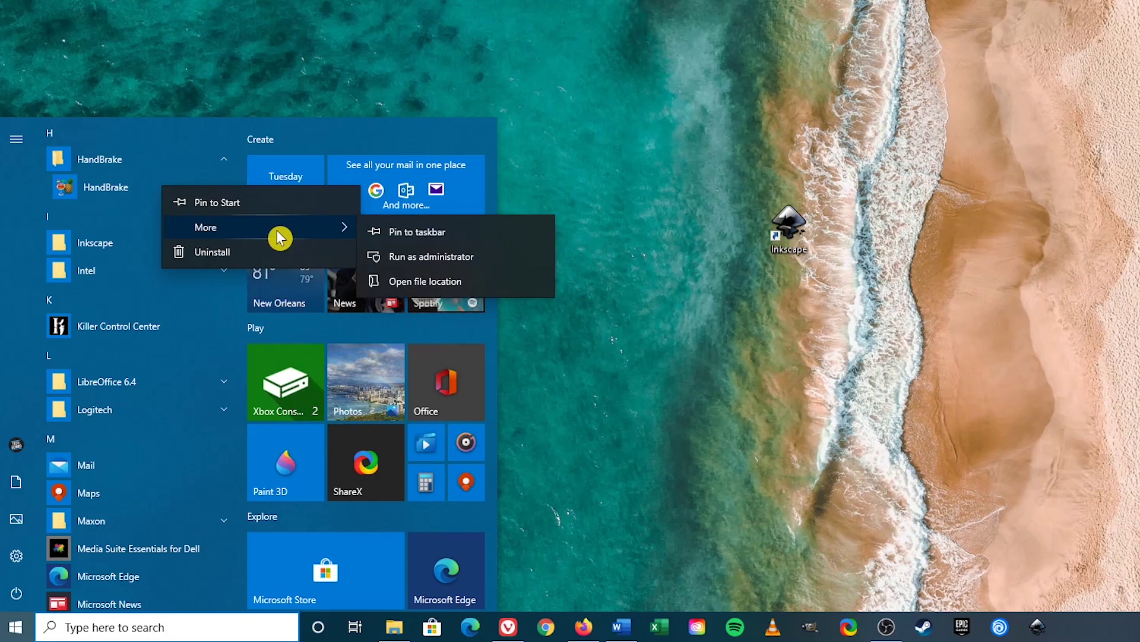
click(475, 232)
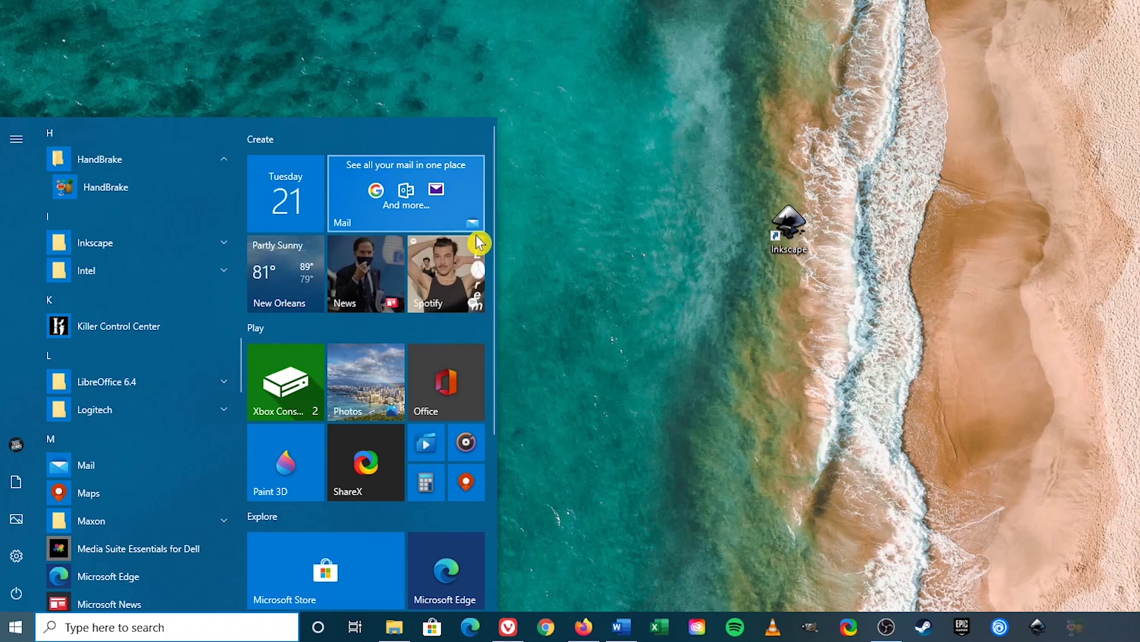
click(1077, 628)
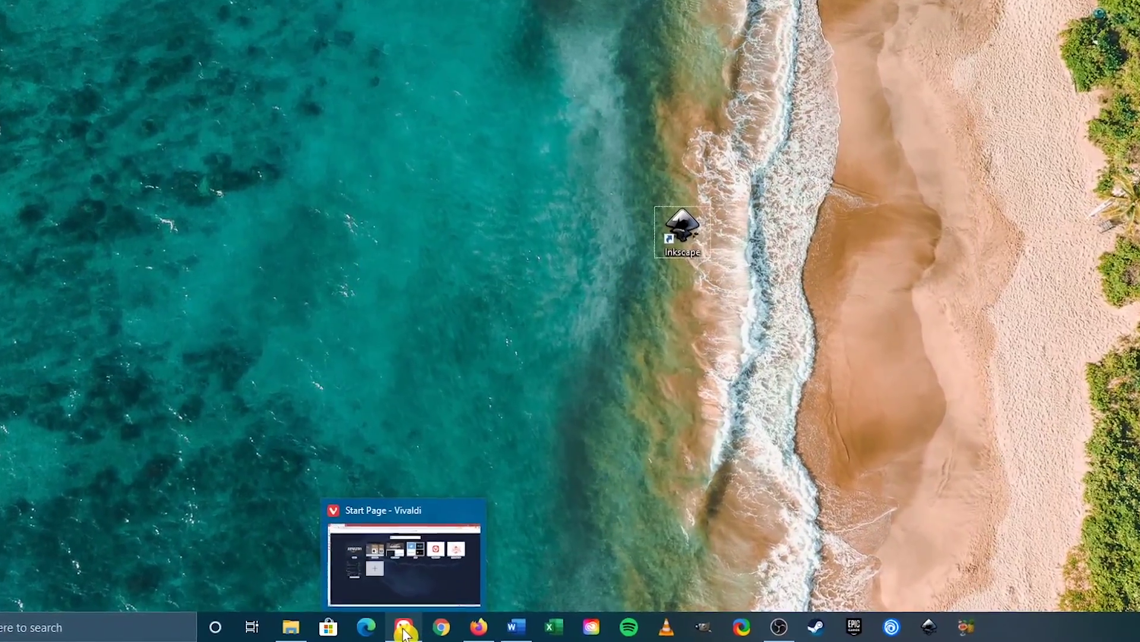
right_click(403, 630)
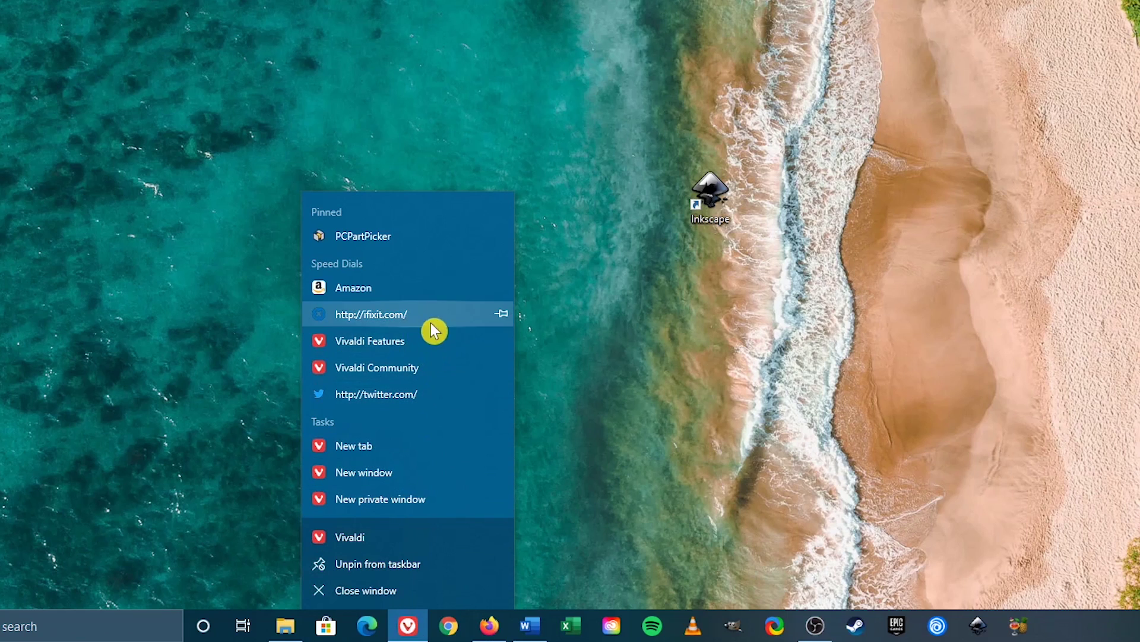
click(502, 319)
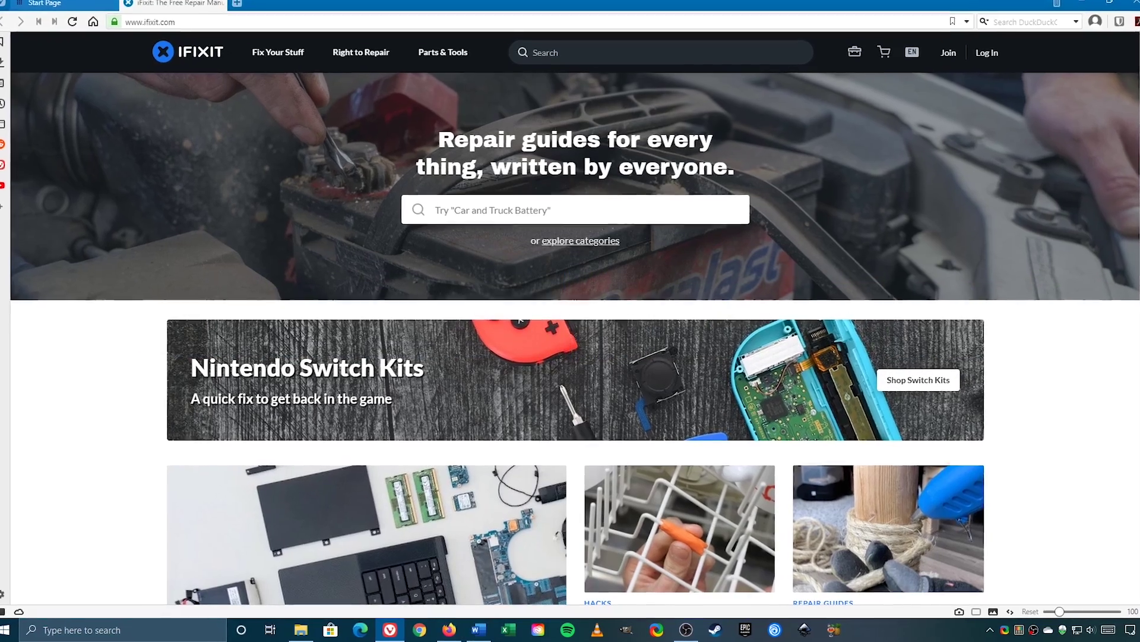
View the Windows-key shortcut guide, then step through taskbar apps with Win+T and launch ShareX.
key(super)
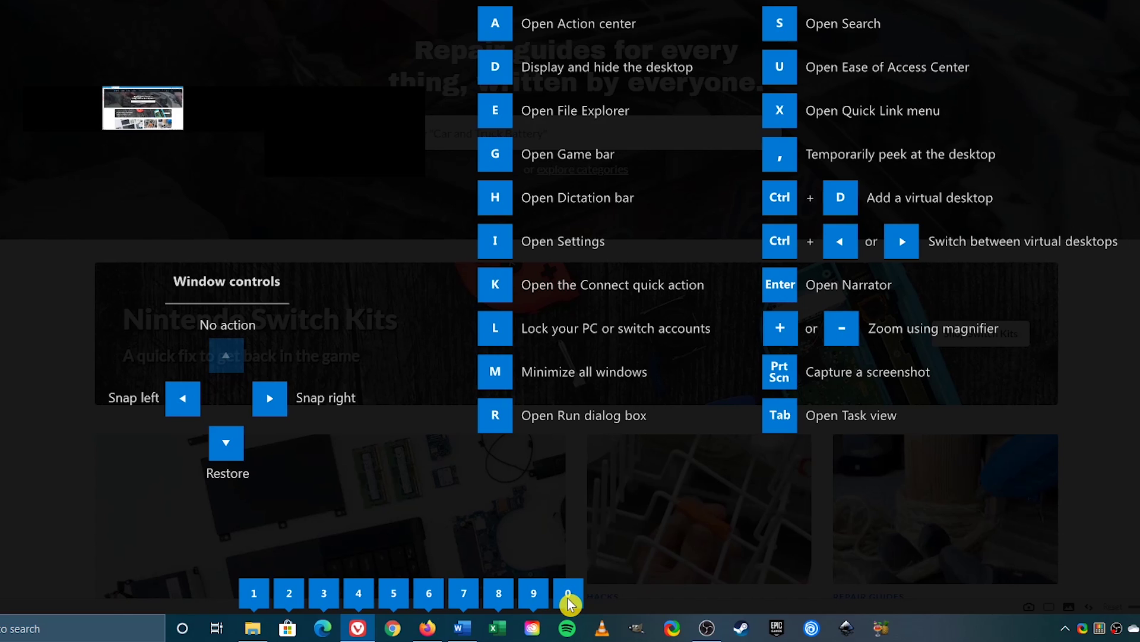
key(super)
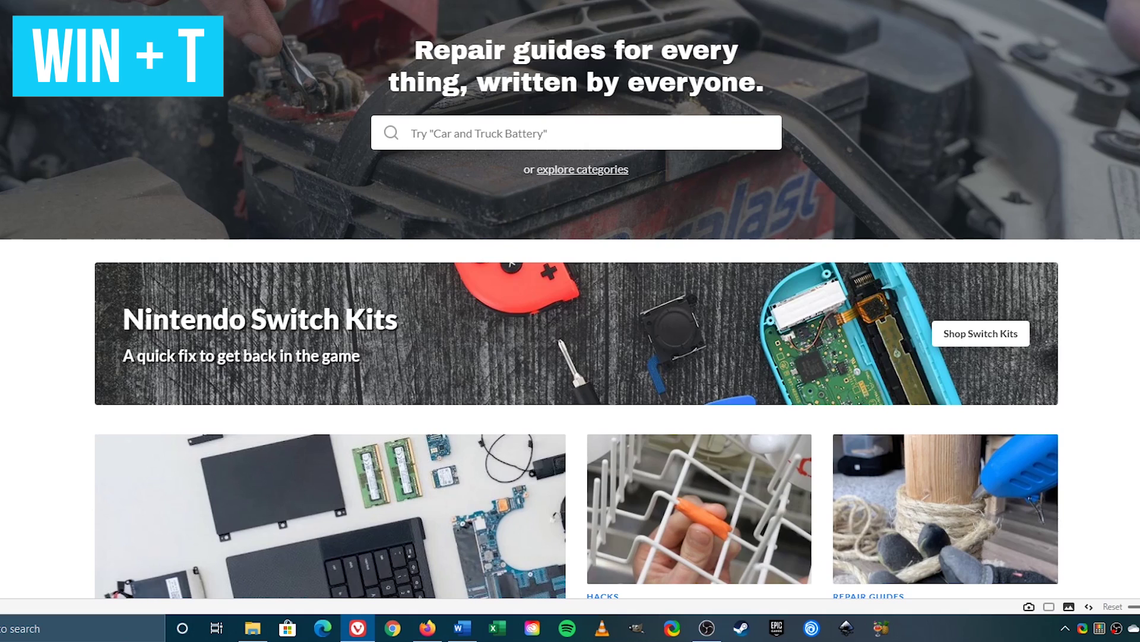
key(super+t)
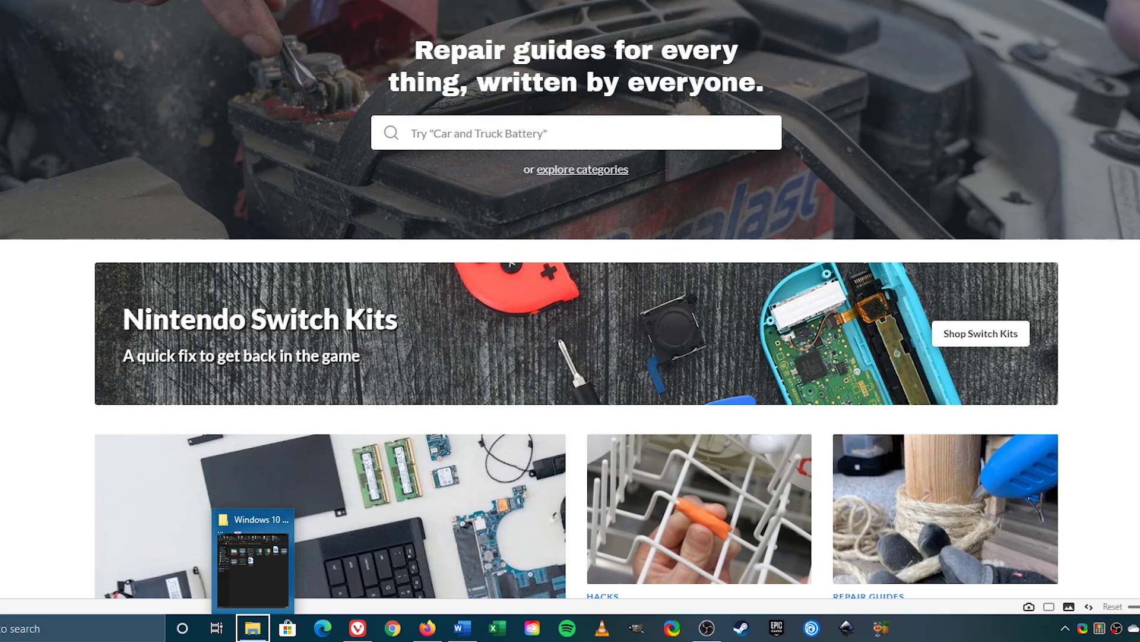
key(super+t)
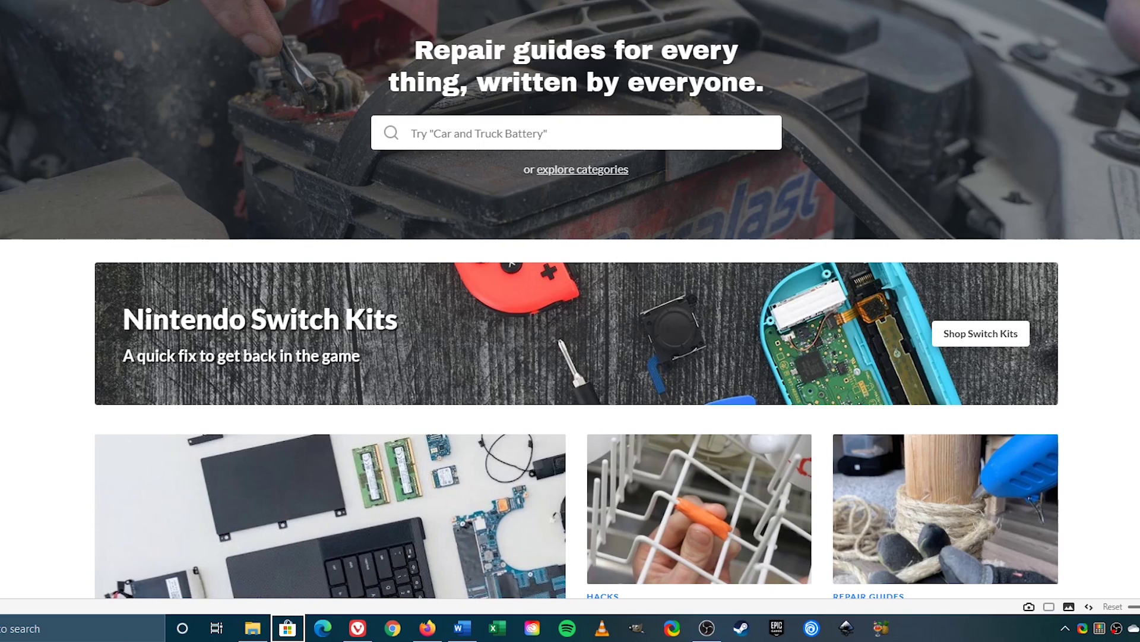
key(super+t)
key(super+t)
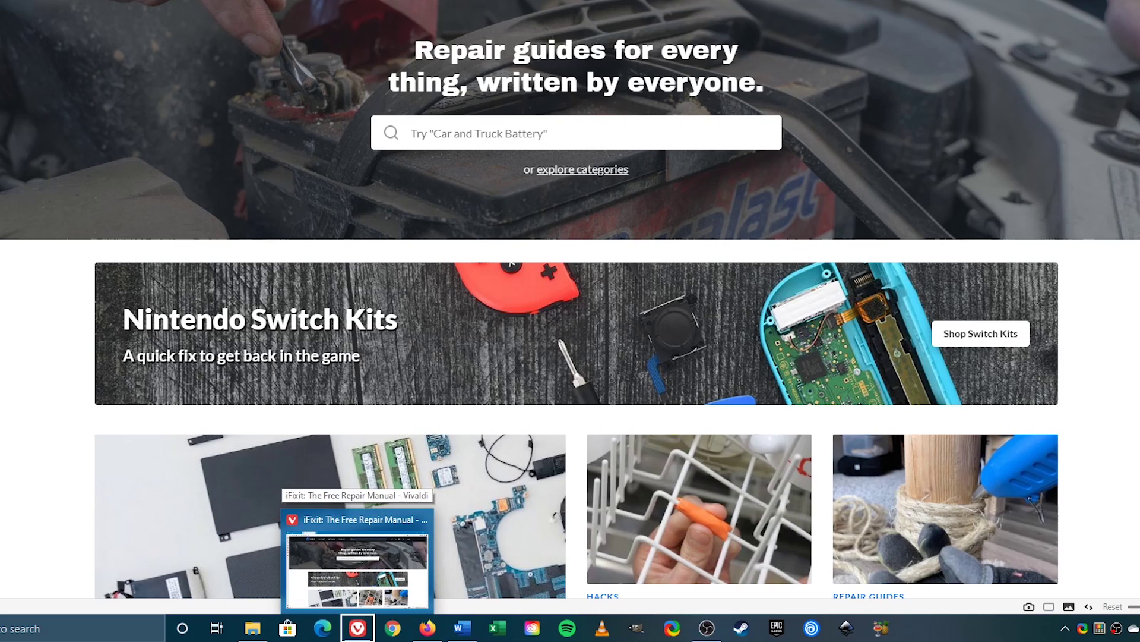
key(super+t)
key(super+t)
key(super+t)
key(super+t)
key(super+t)
key(super+t)
key(super+t)
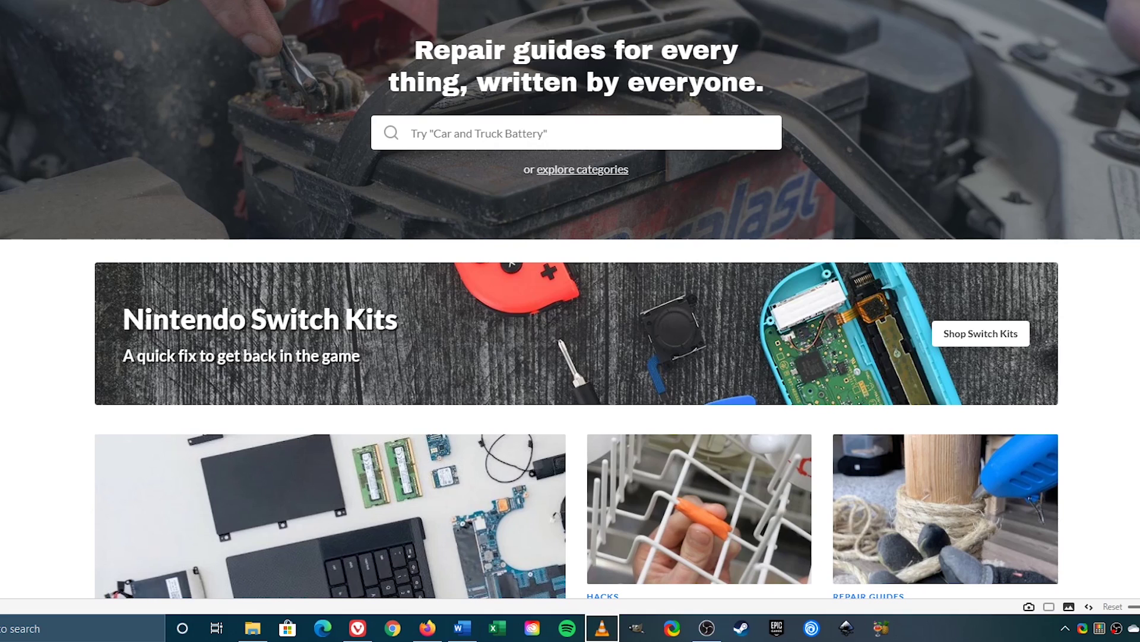
key(super+t)
key(super+t)
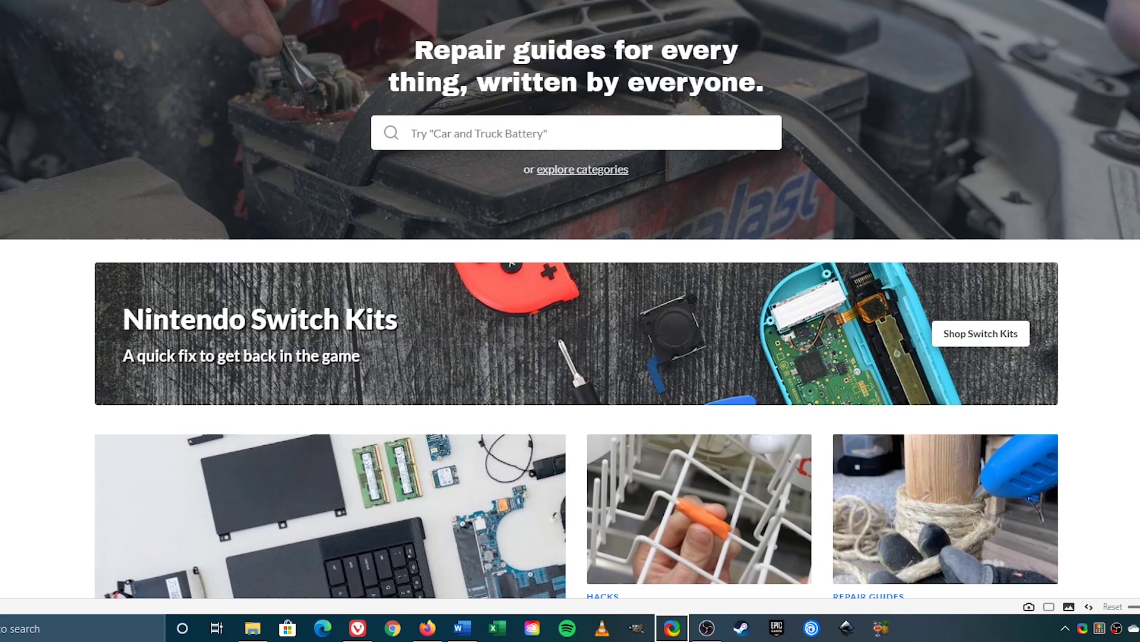
key(Return)
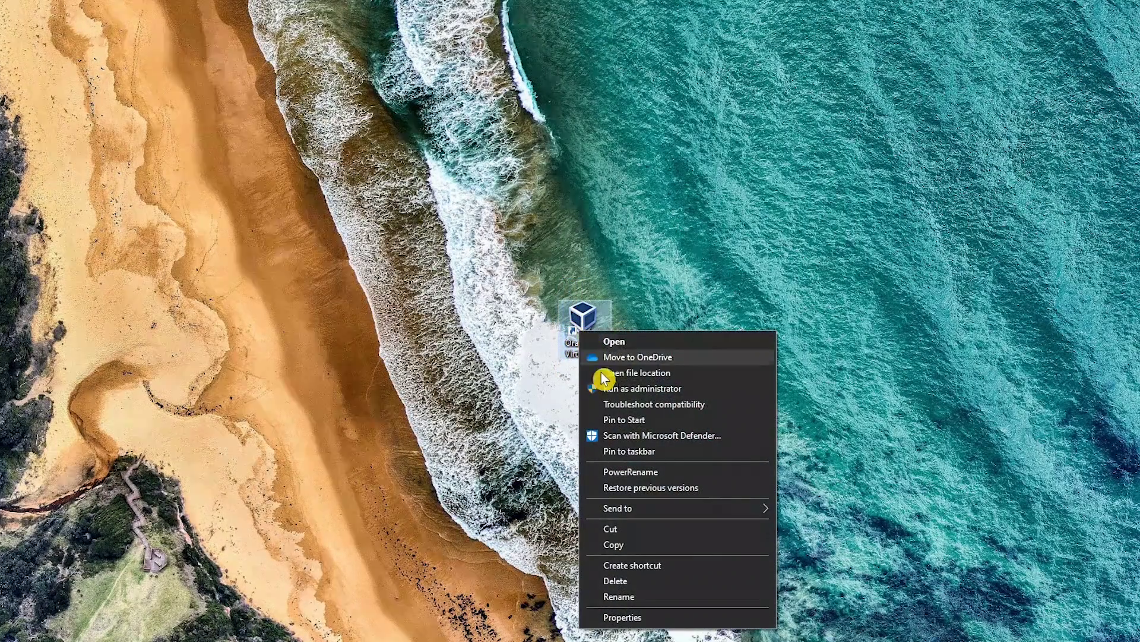
Set Ctrl+Alt+V as the VirtualBox shortcut key, approve the admin prompt, and launch VirtualBox.
click(634, 618)
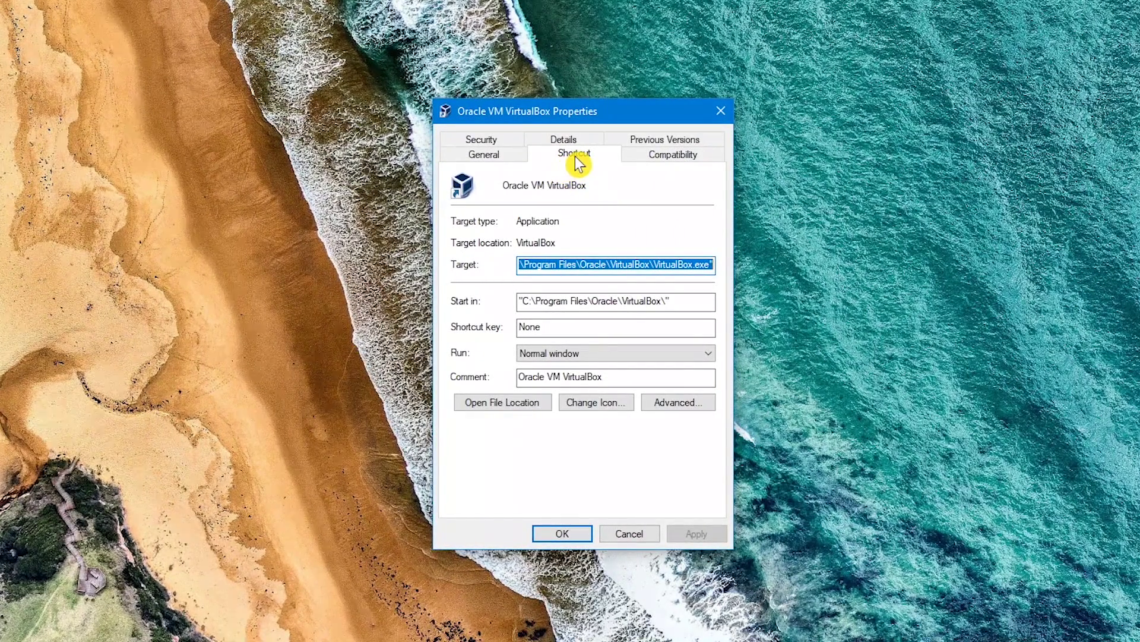
click(587, 334)
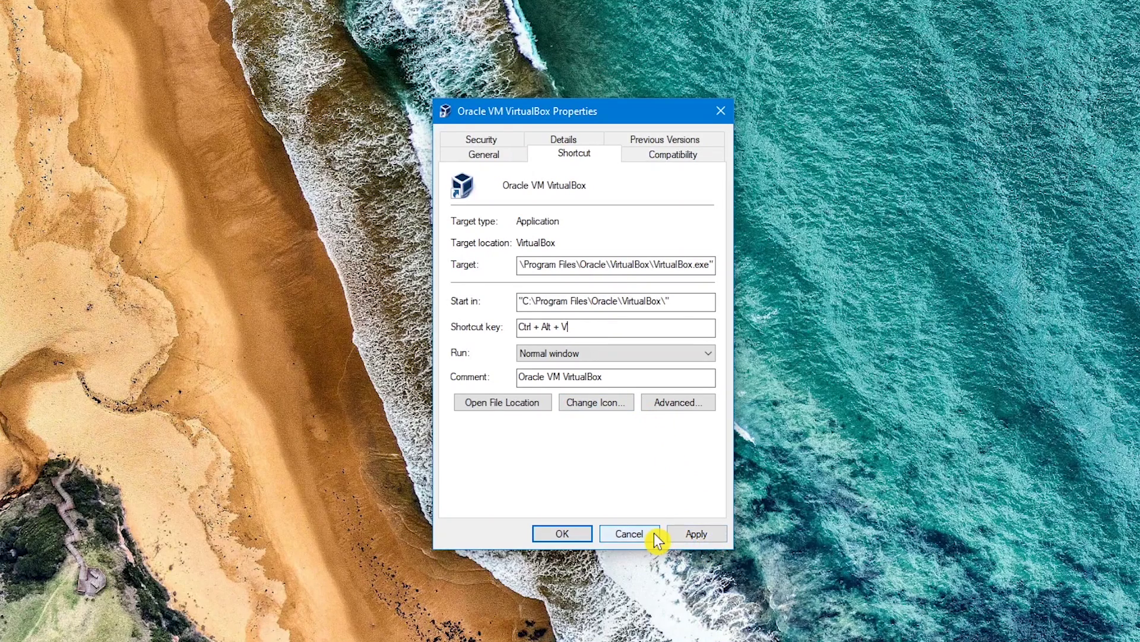
click(564, 535)
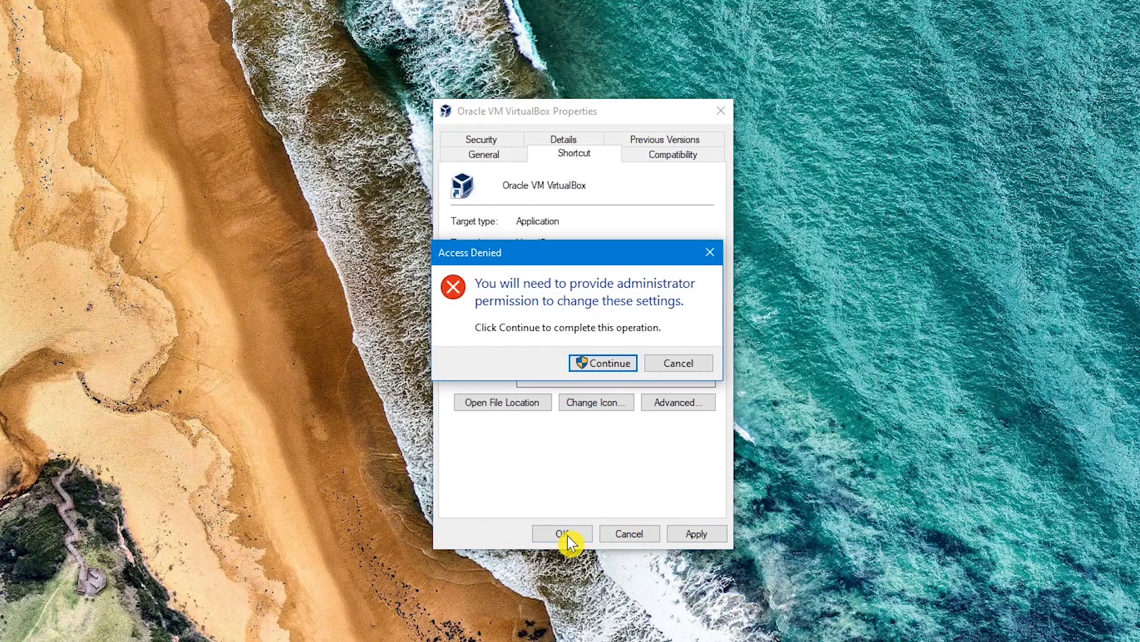
click(609, 370)
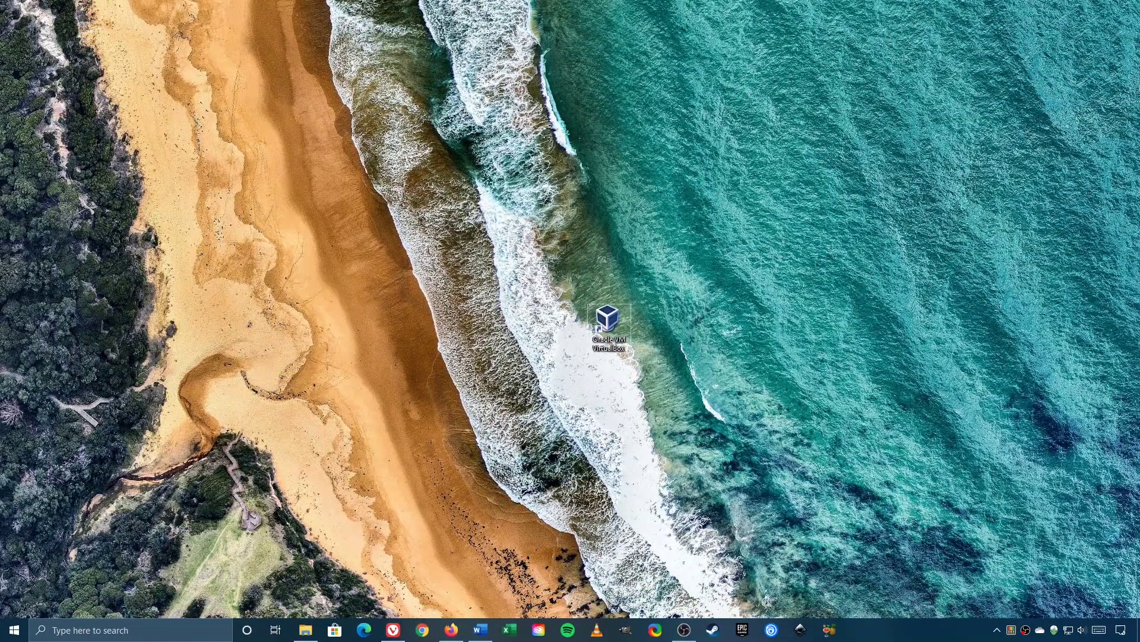
key(Return)
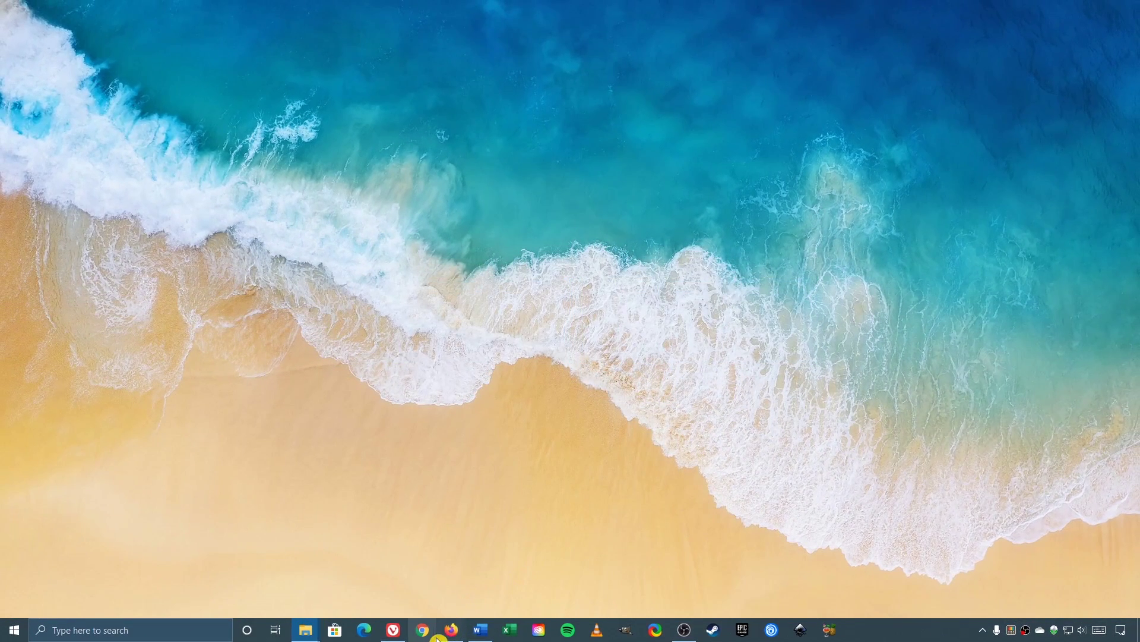
Cycle Vivaldi through quarter, half and maximized layouts with Win+Arrows, ending on the right half.
click(394, 631)
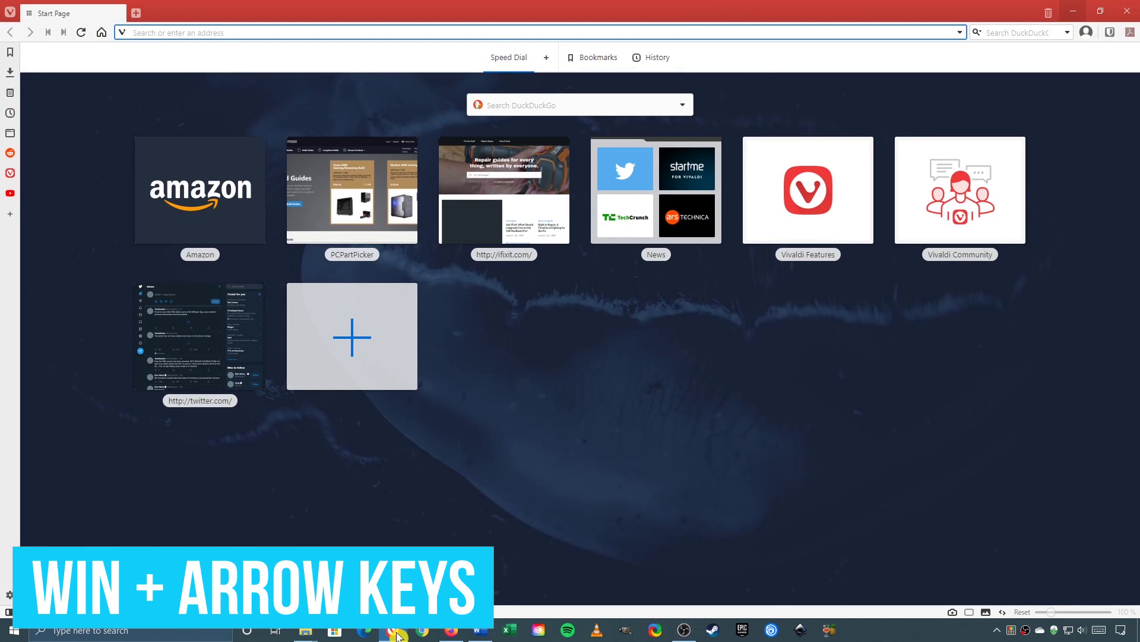
key(super+Right)
key(super+Up)
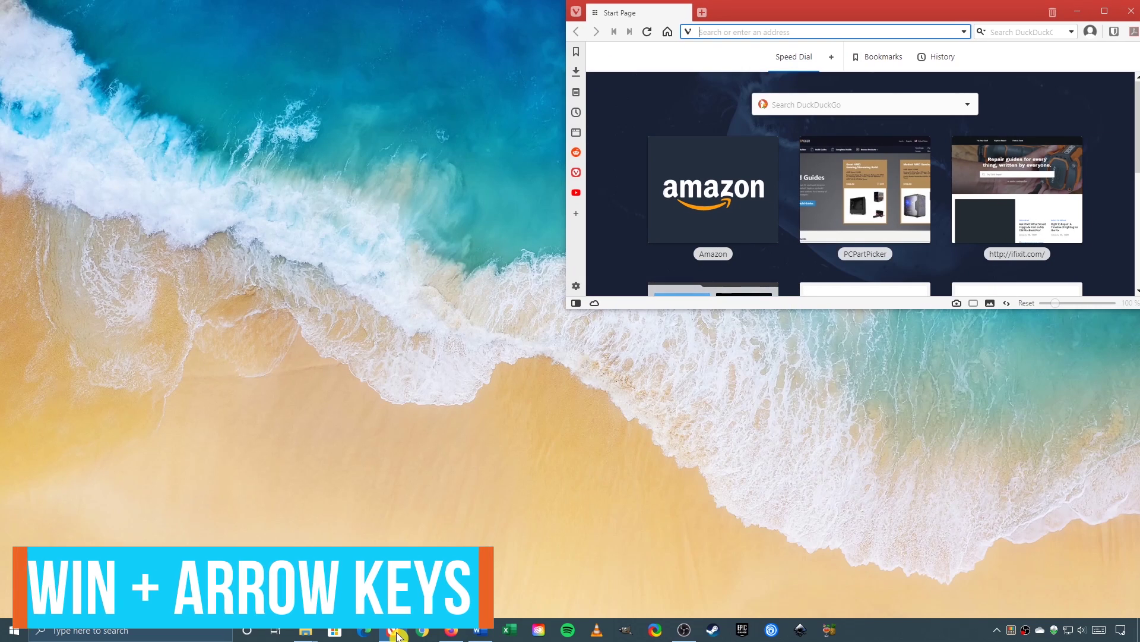
key(super+Left)
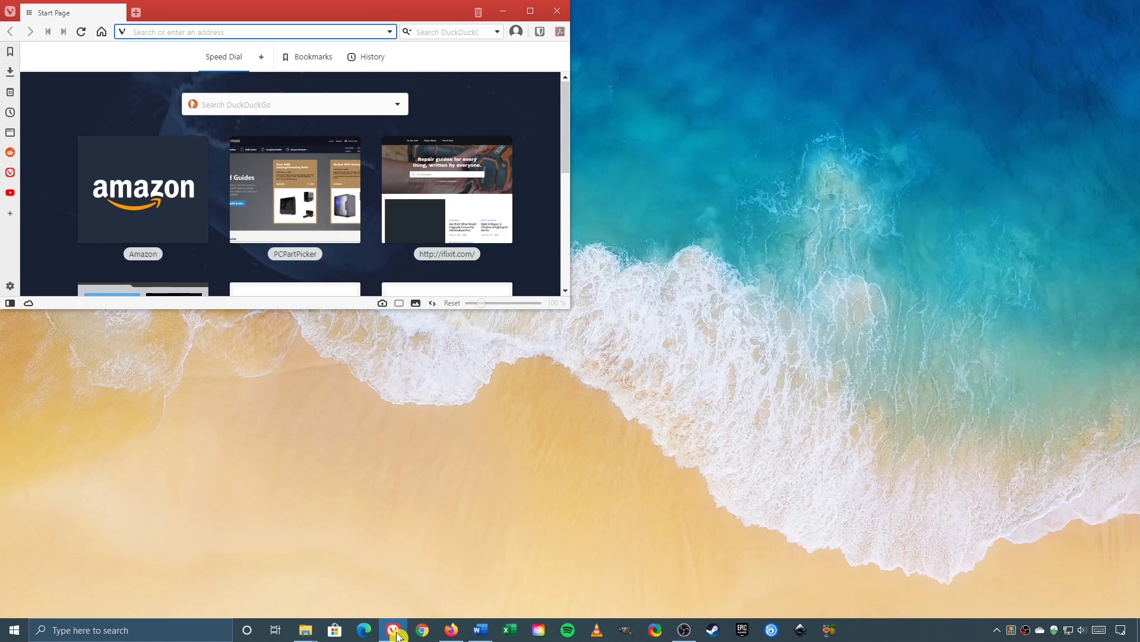
key(super+Down)
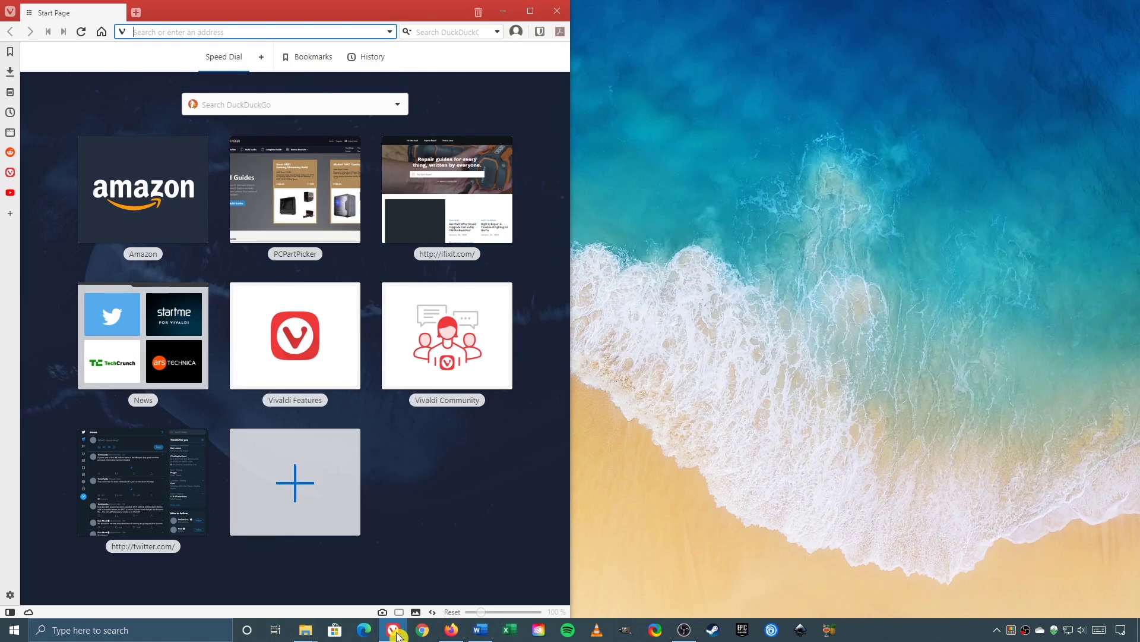
key(super+Up)
key(super+Up)
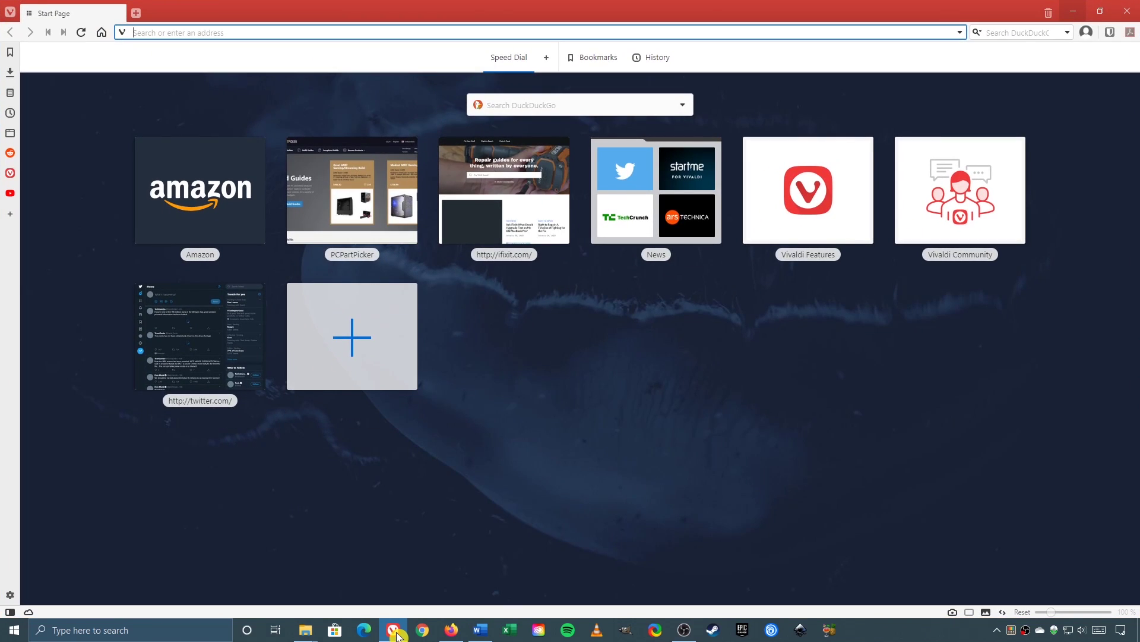
key(super+Right)
key(super+Left)
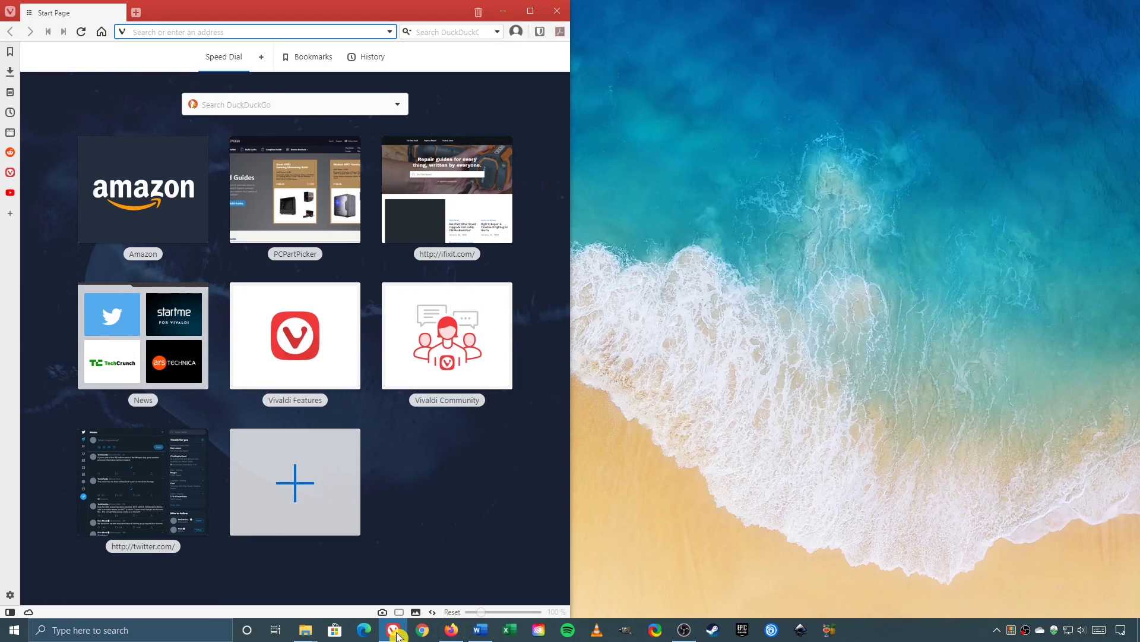
key(super+Right)
key(super+Right)
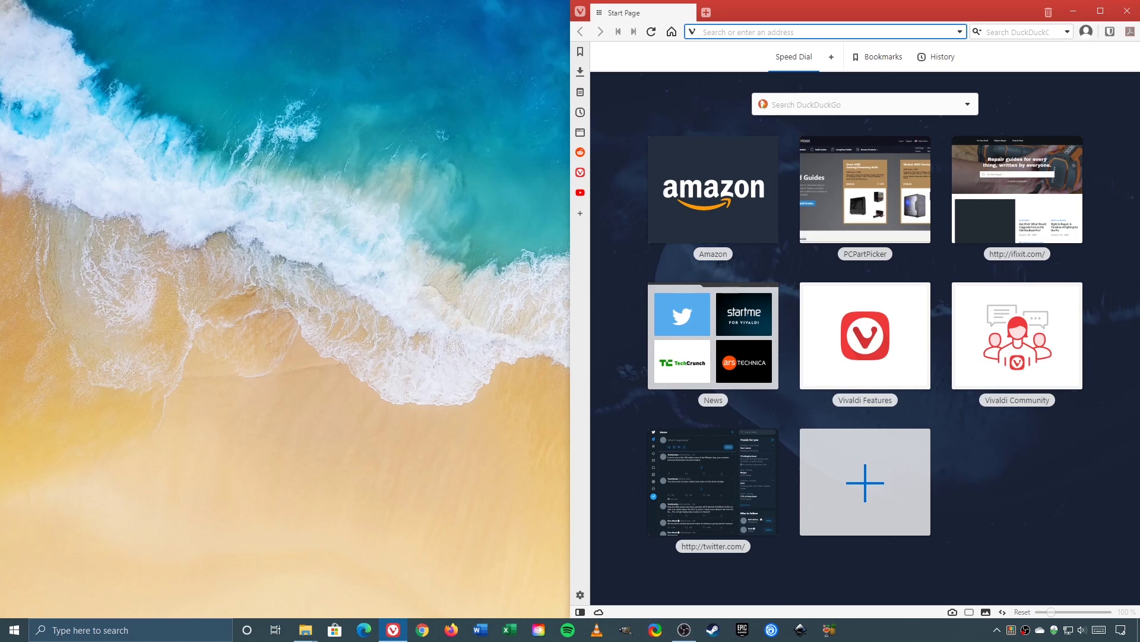
key(super+Right)
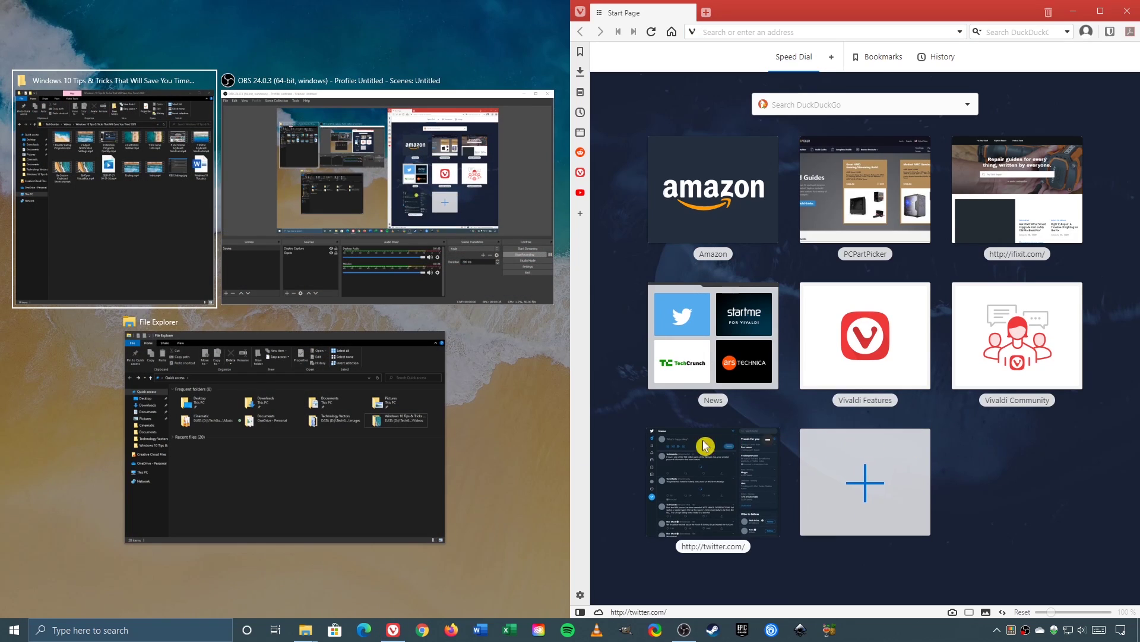
Snap File Explorer into the left half and drag the divider right to widen it.
click(367, 486)
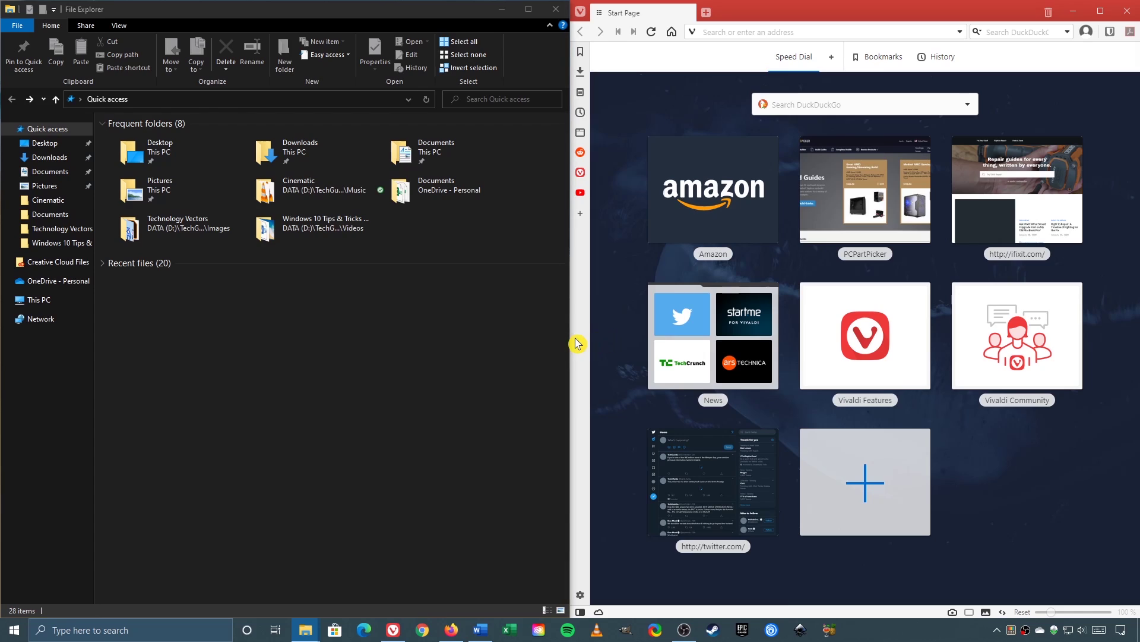
drag(572, 351, 572, 350)
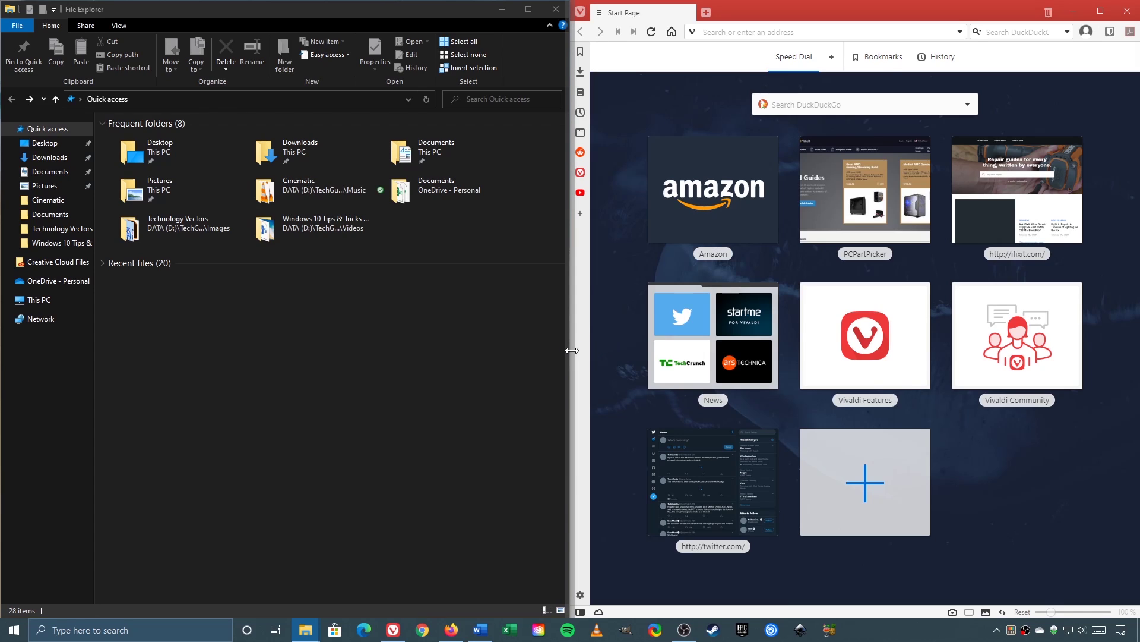
click(572, 351)
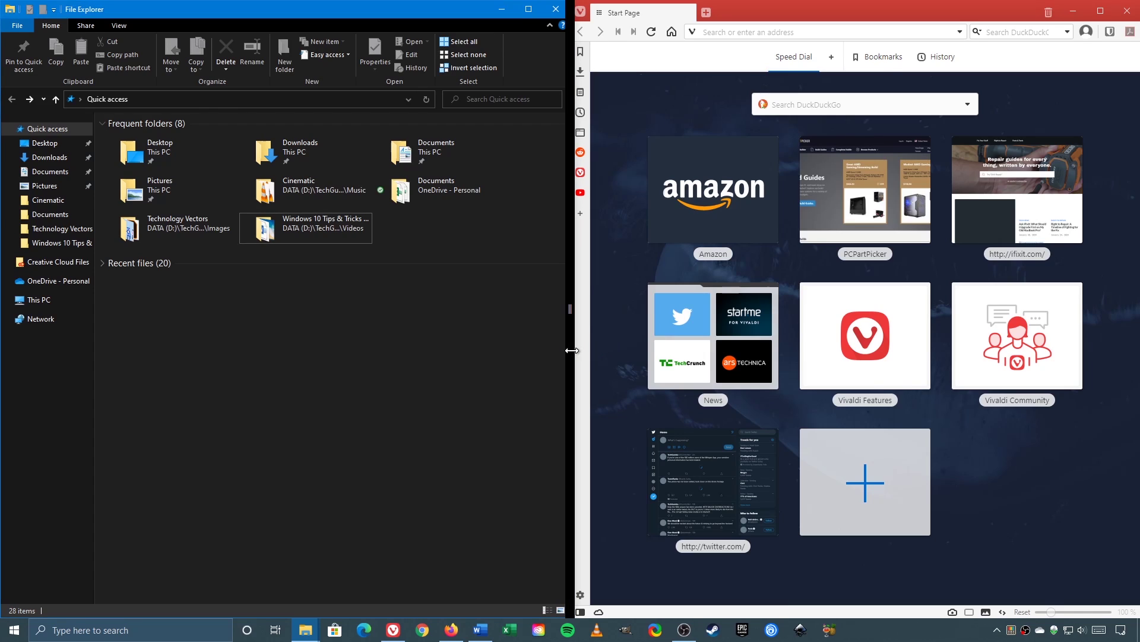
drag(572, 350, 671, 354)
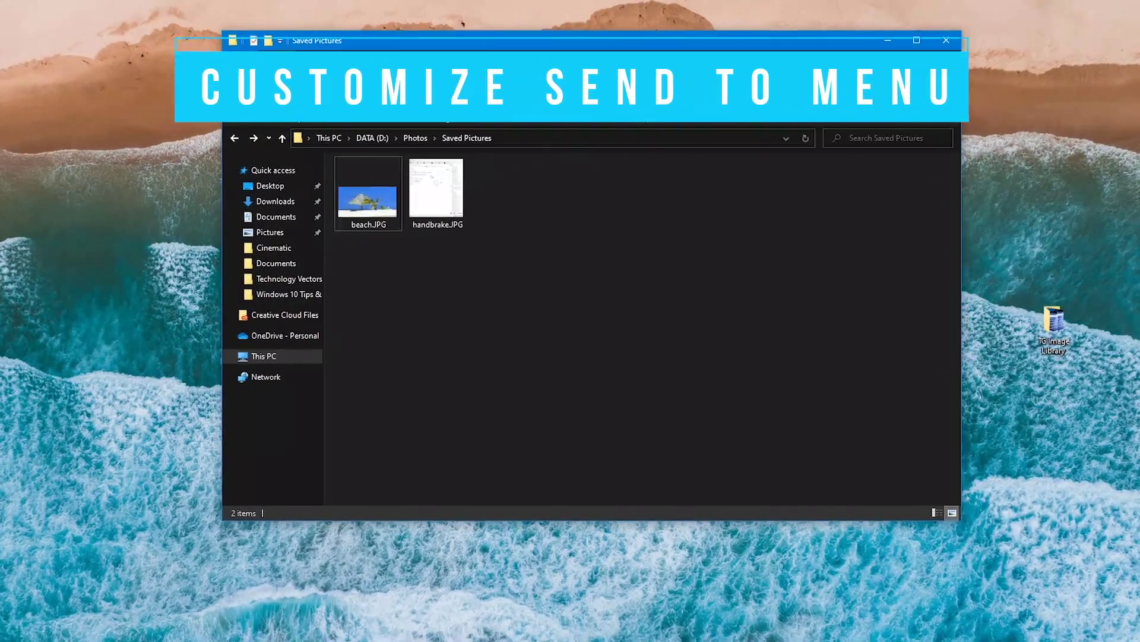
Look over beach.JPG's Send to menu, then dismiss it without sending anything.
click(374, 211)
right_click(374, 211)
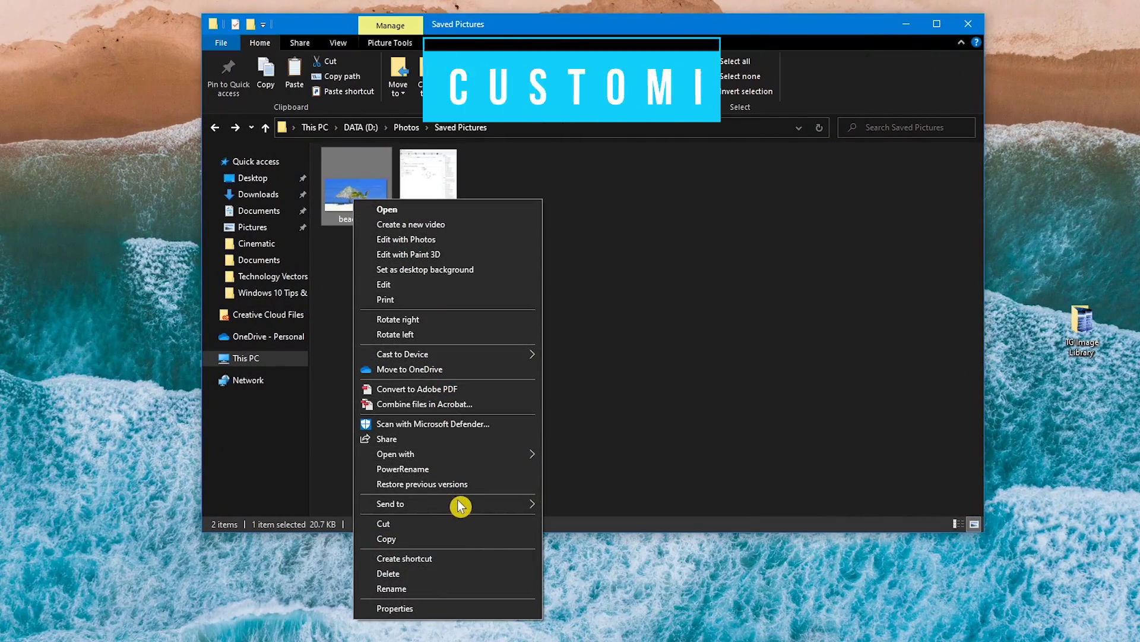
mouse_move(479, 505)
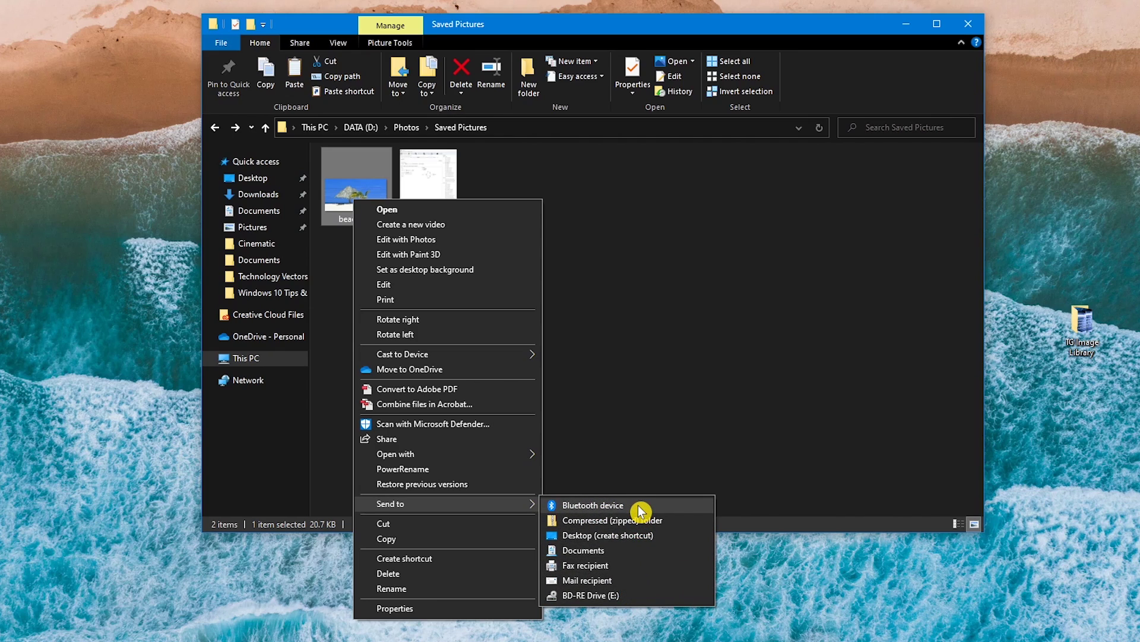
click(670, 426)
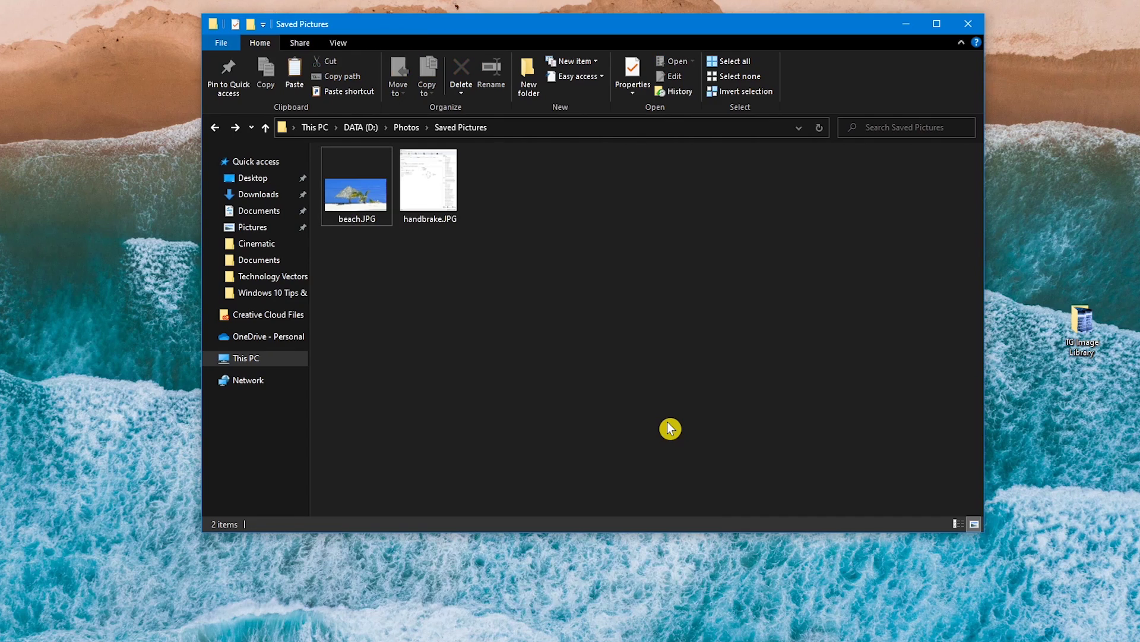
Go to shell:sendto and move the TG Image Library folder into SendTo.
click(514, 129)
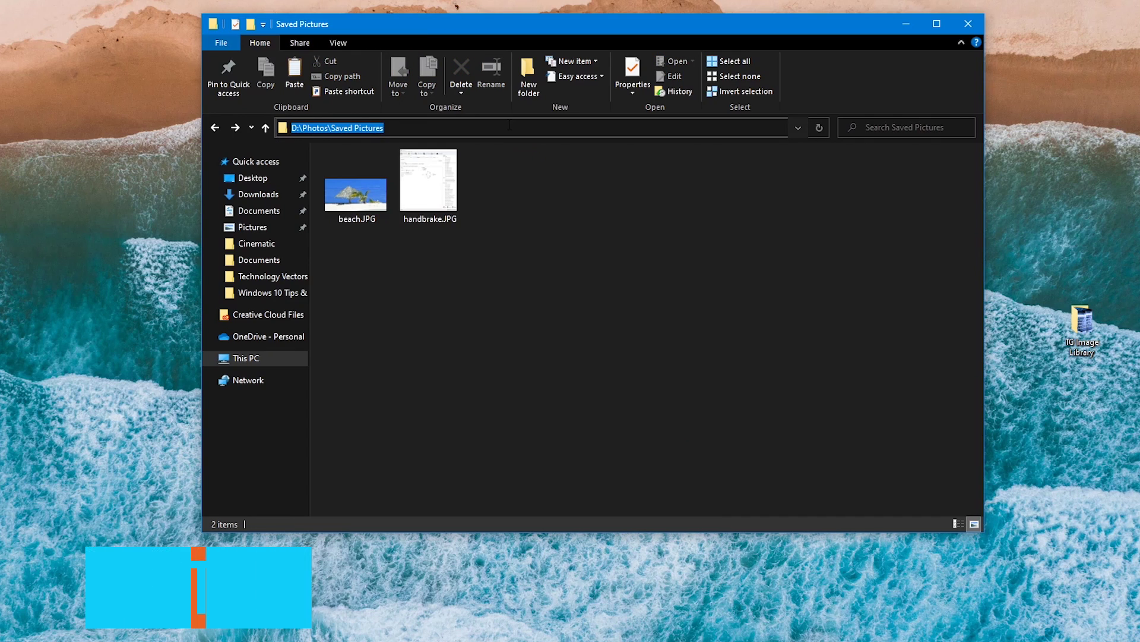
text(shell:sendto)
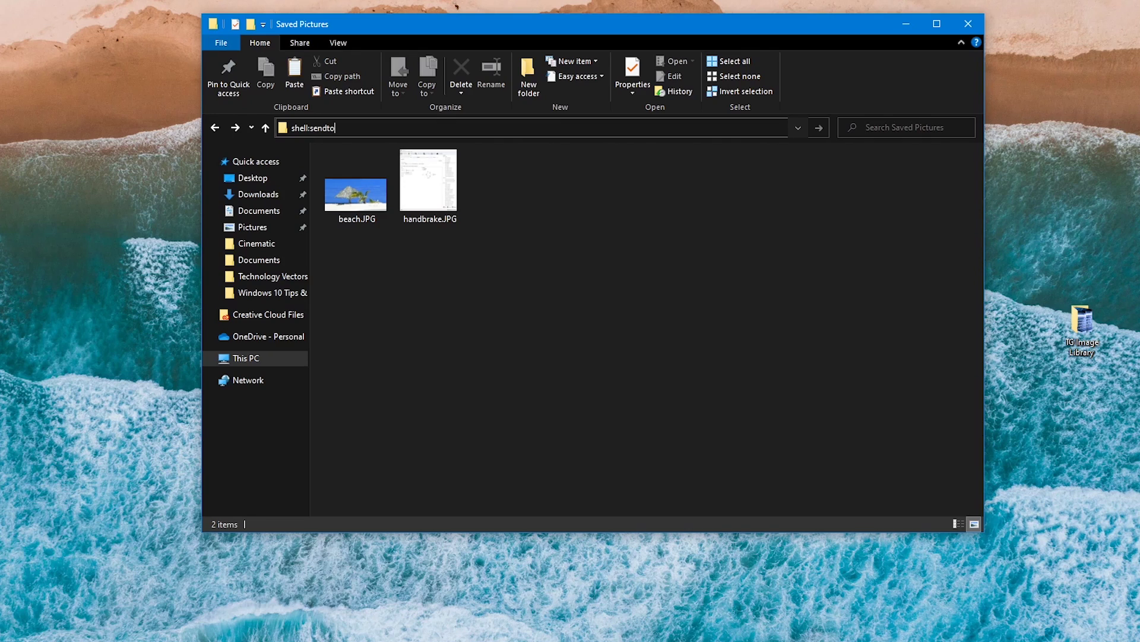
key(Return)
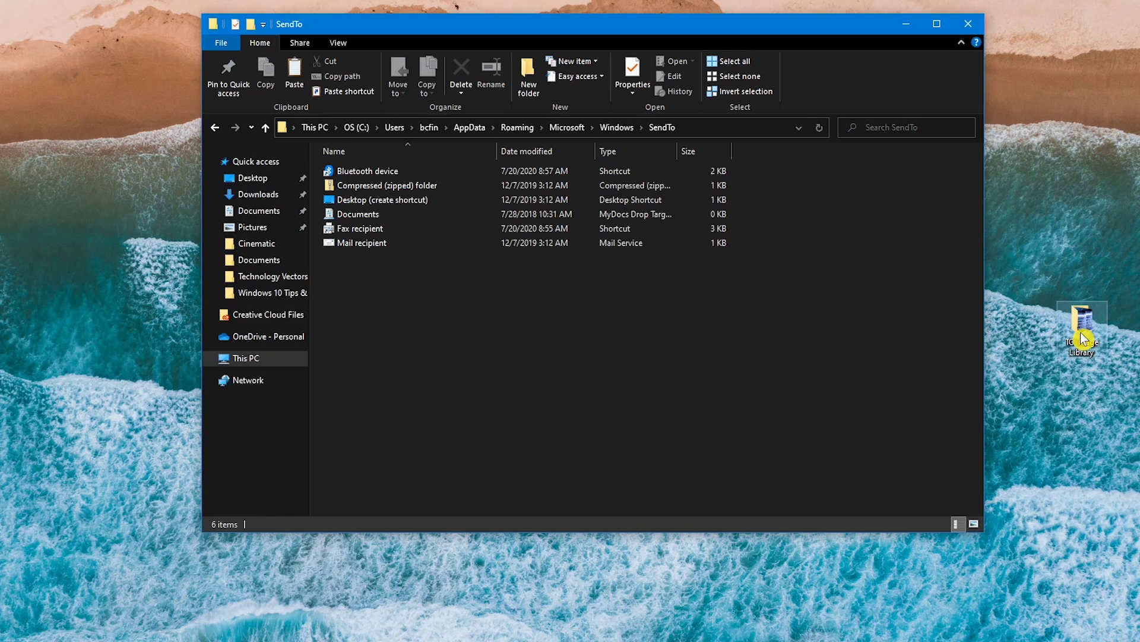
drag(1083, 337, 615, 365)
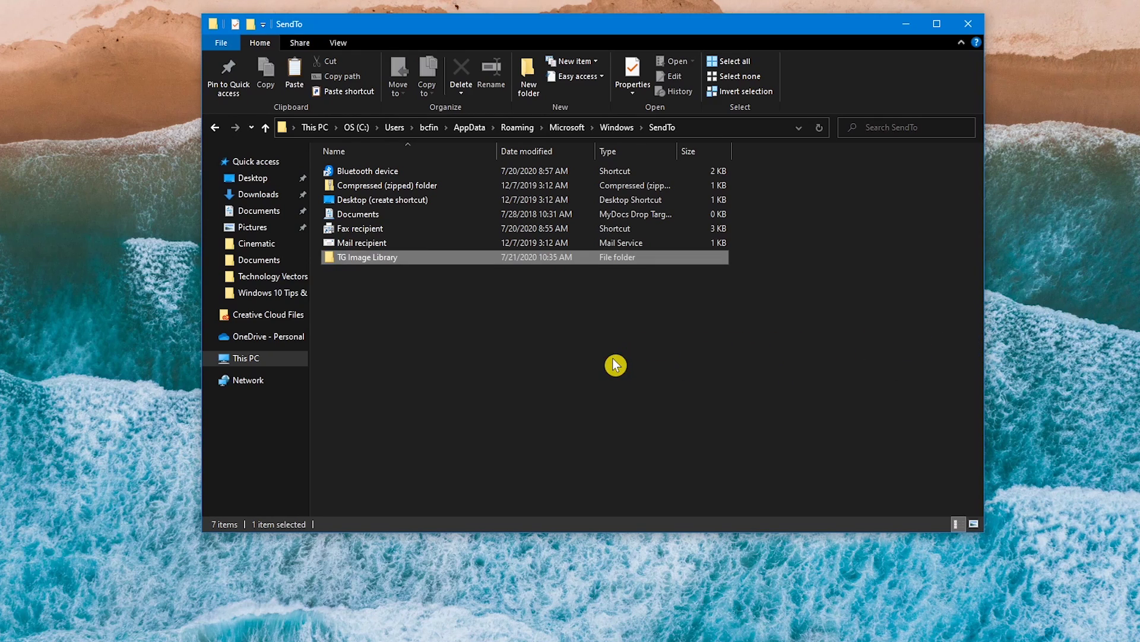
Back in Saved Pictures, send beach.JPG to TG Image Library.
key(alt+Left)
click(368, 208)
right_click(369, 209)
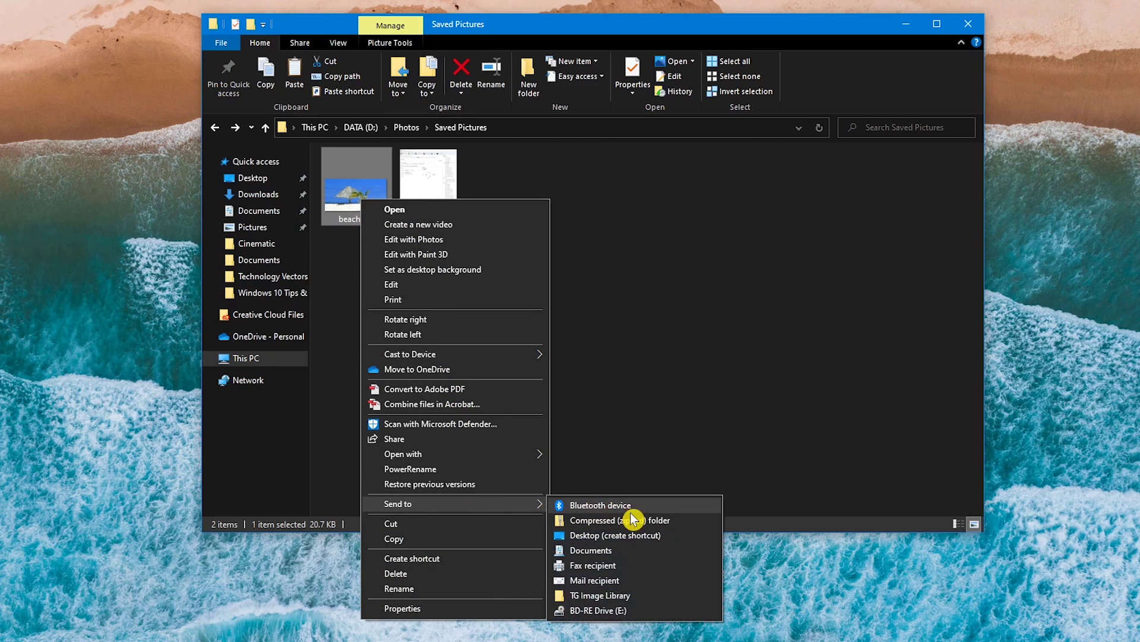
click(636, 598)
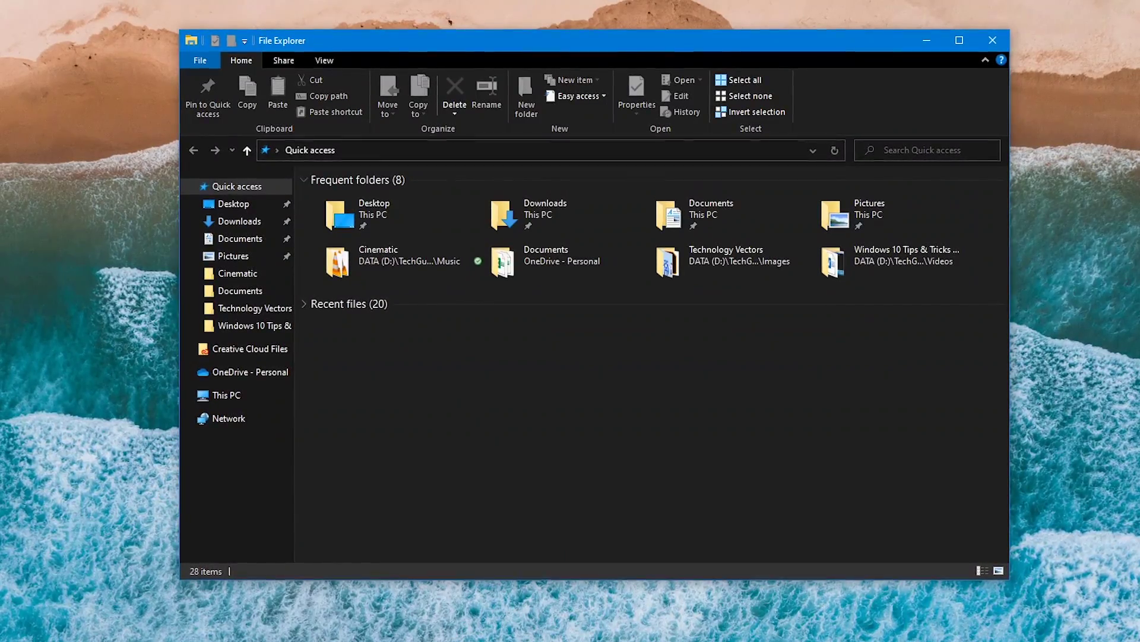
In Folder Options, set 'Open File Explorer to' This PC and confirm with OK.
click(330, 67)
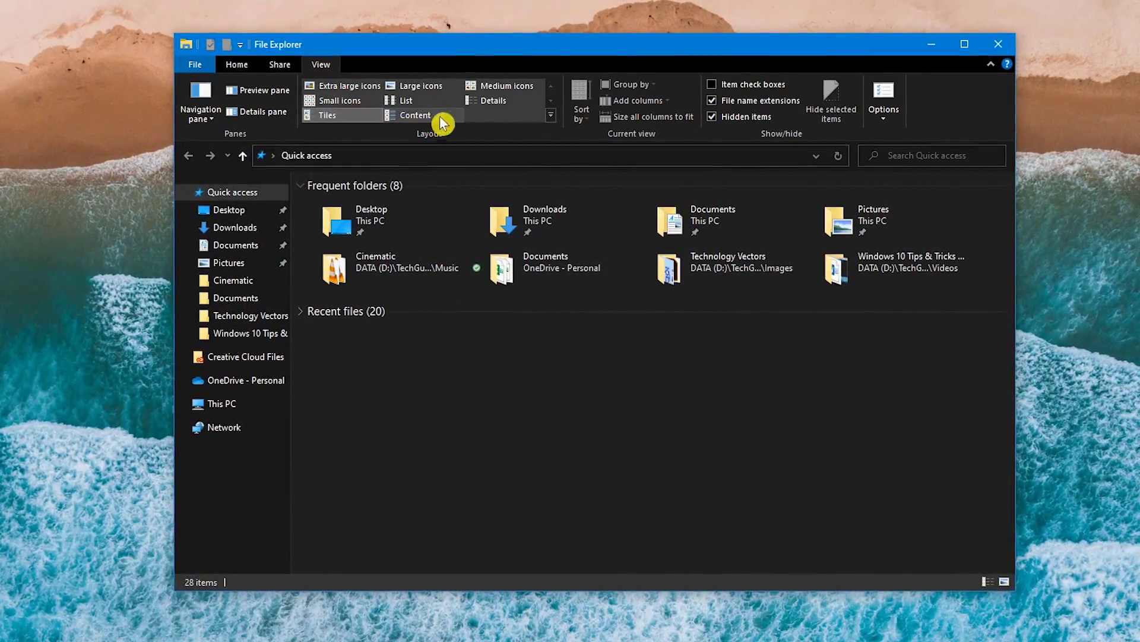
click(885, 102)
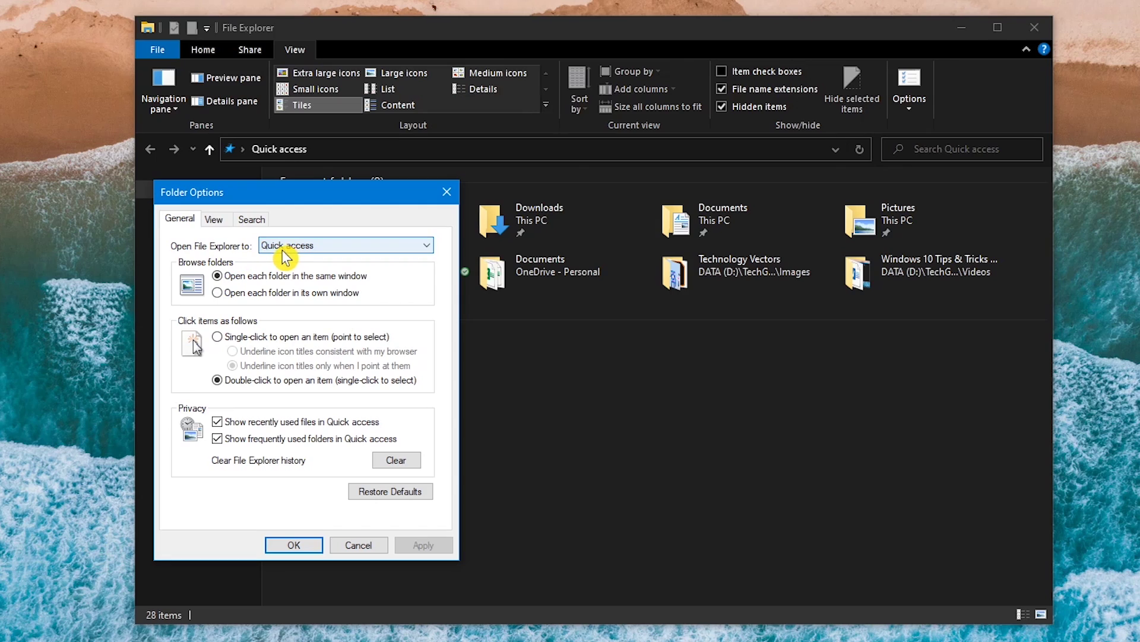
click(313, 248)
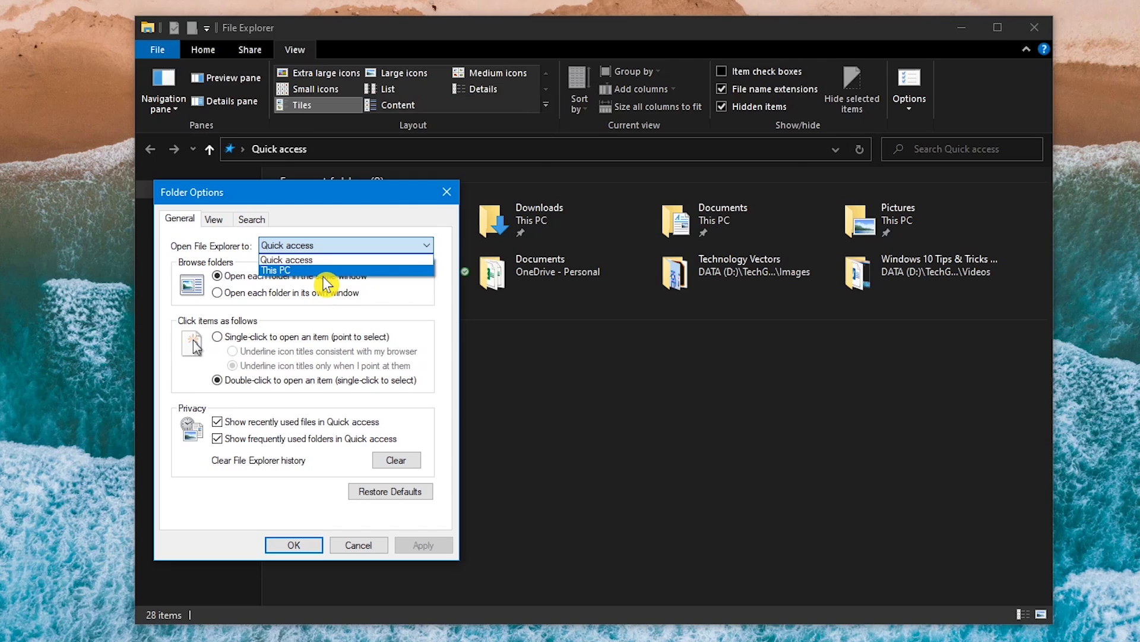
click(324, 271)
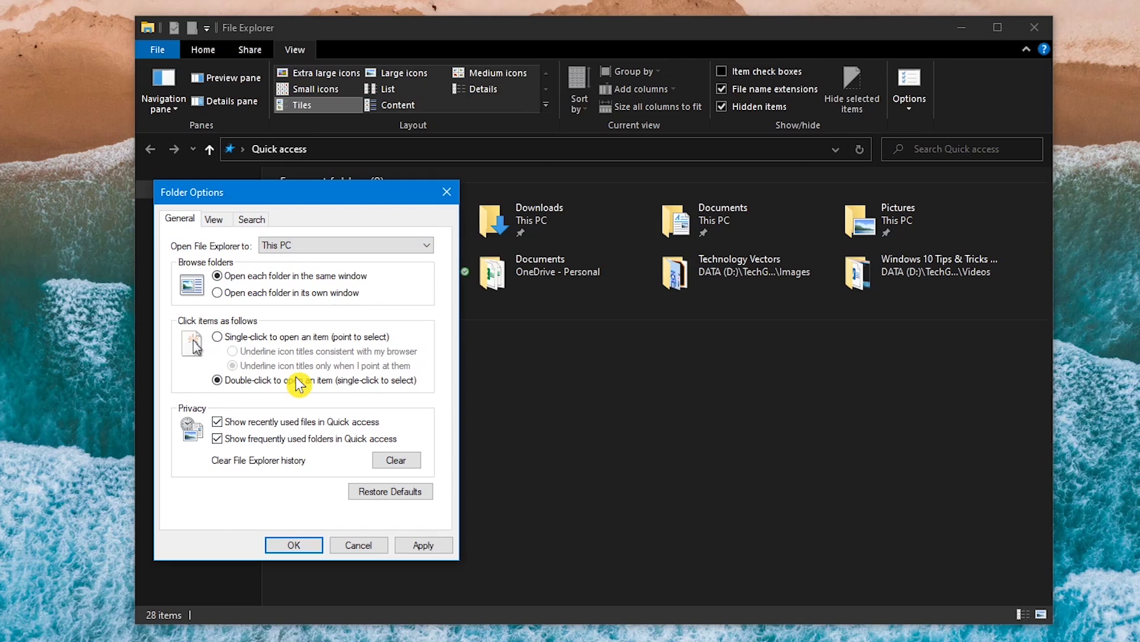
click(302, 550)
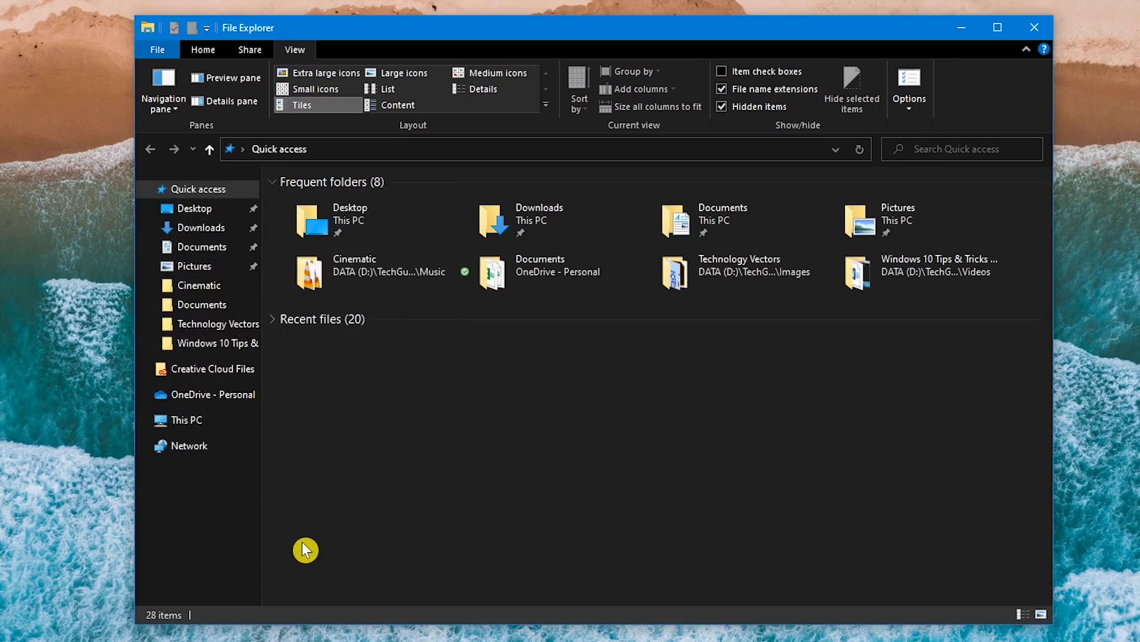